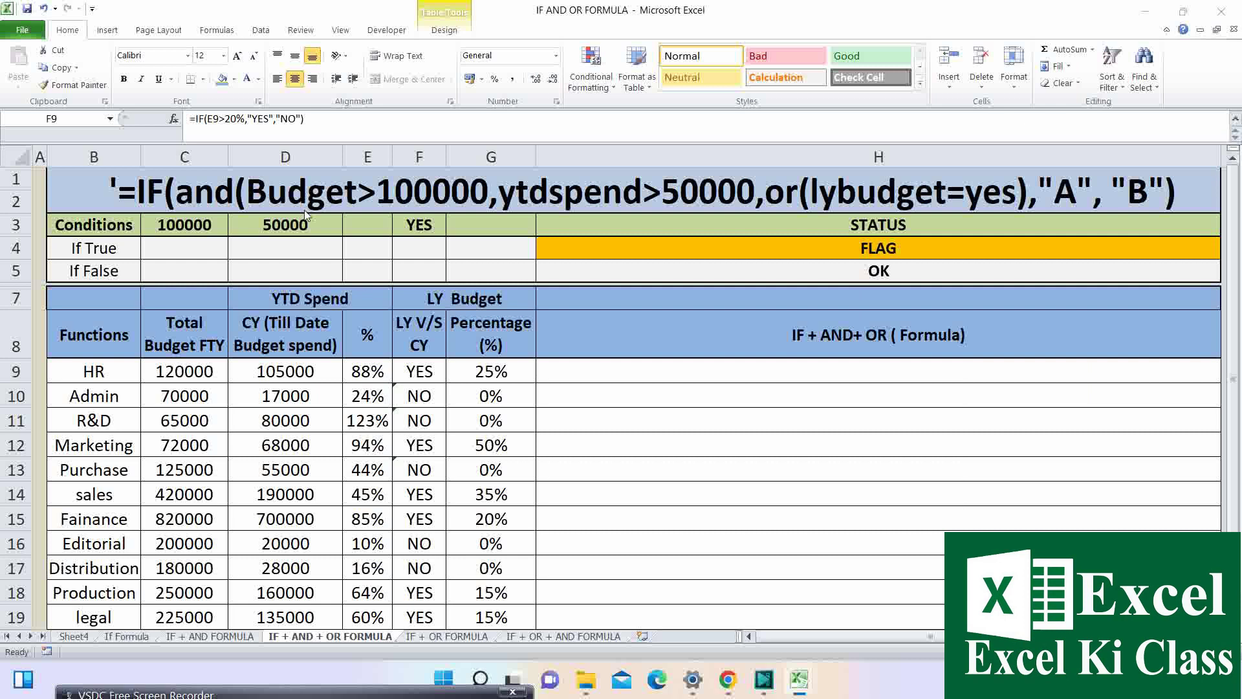
Review the example formula and HR's budget, spend and condition values in row 1 and row 9.
left_click(374, 188)
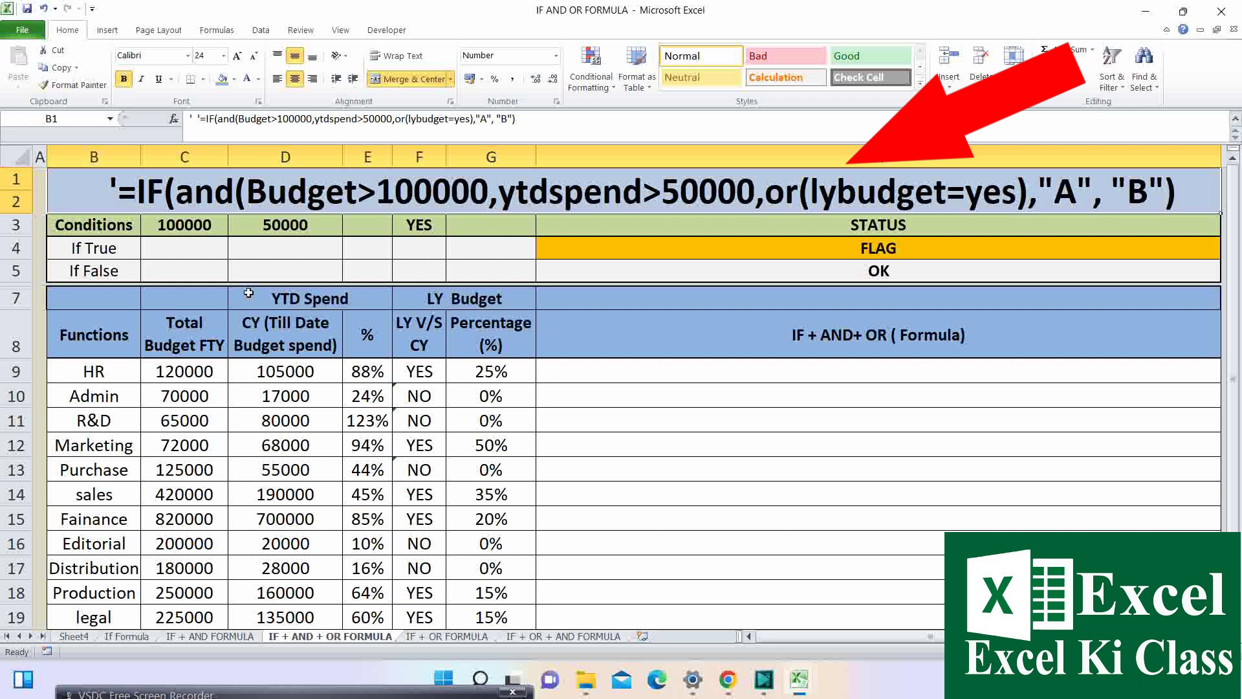
left_click(183, 377)
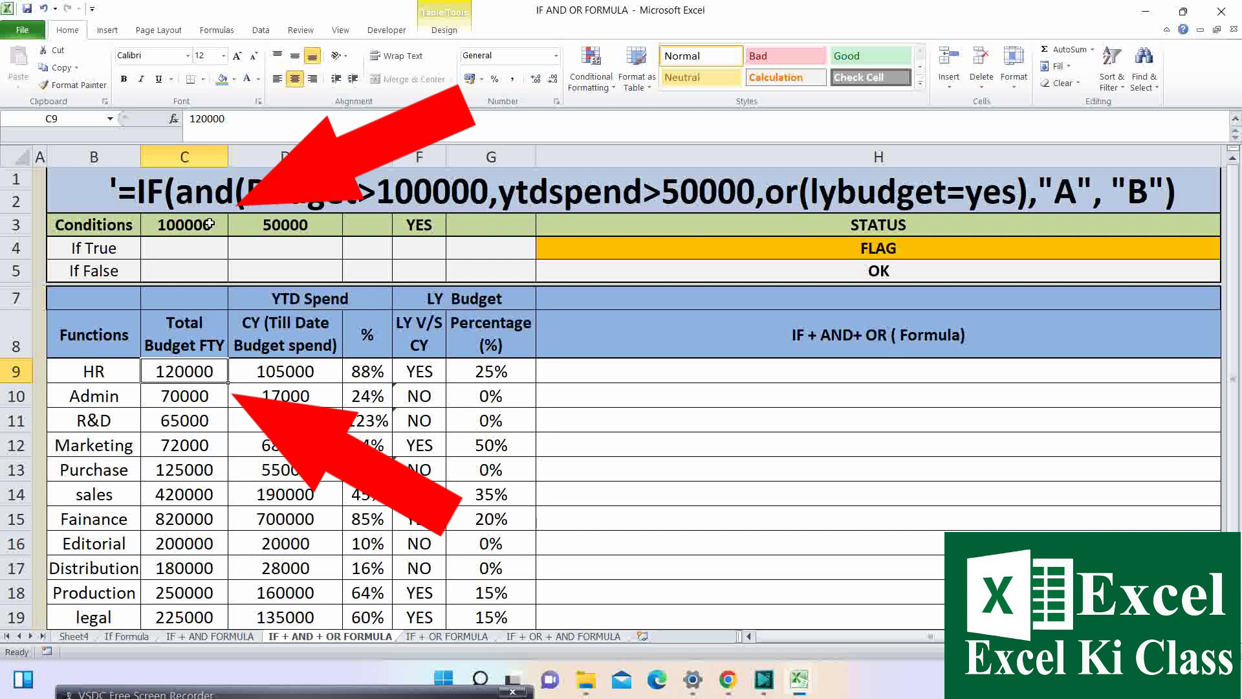
left_click(267, 370)
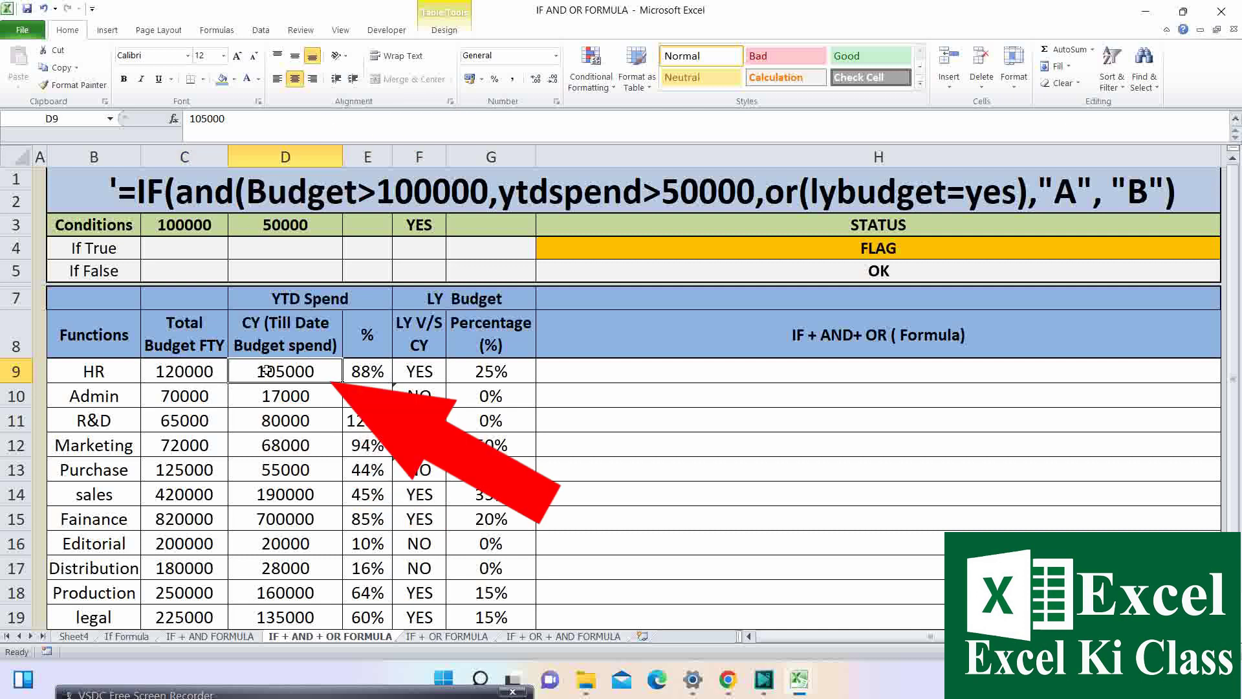
left_click(304, 230)
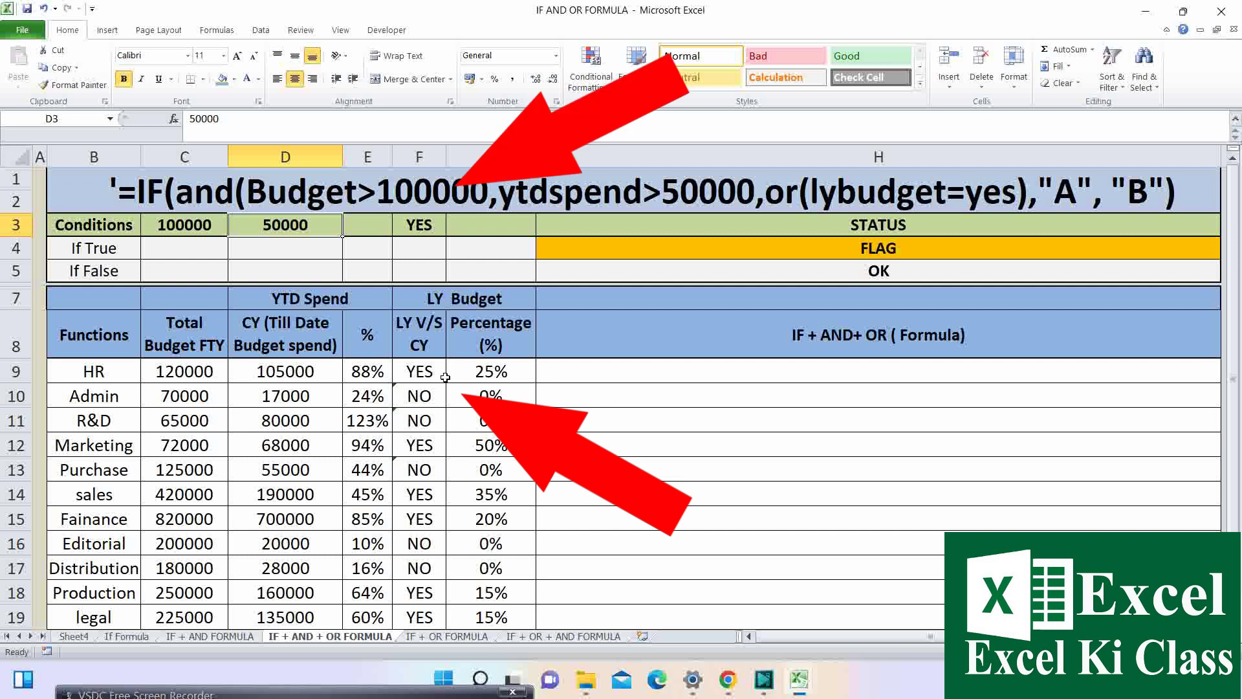
left_click(424, 377)
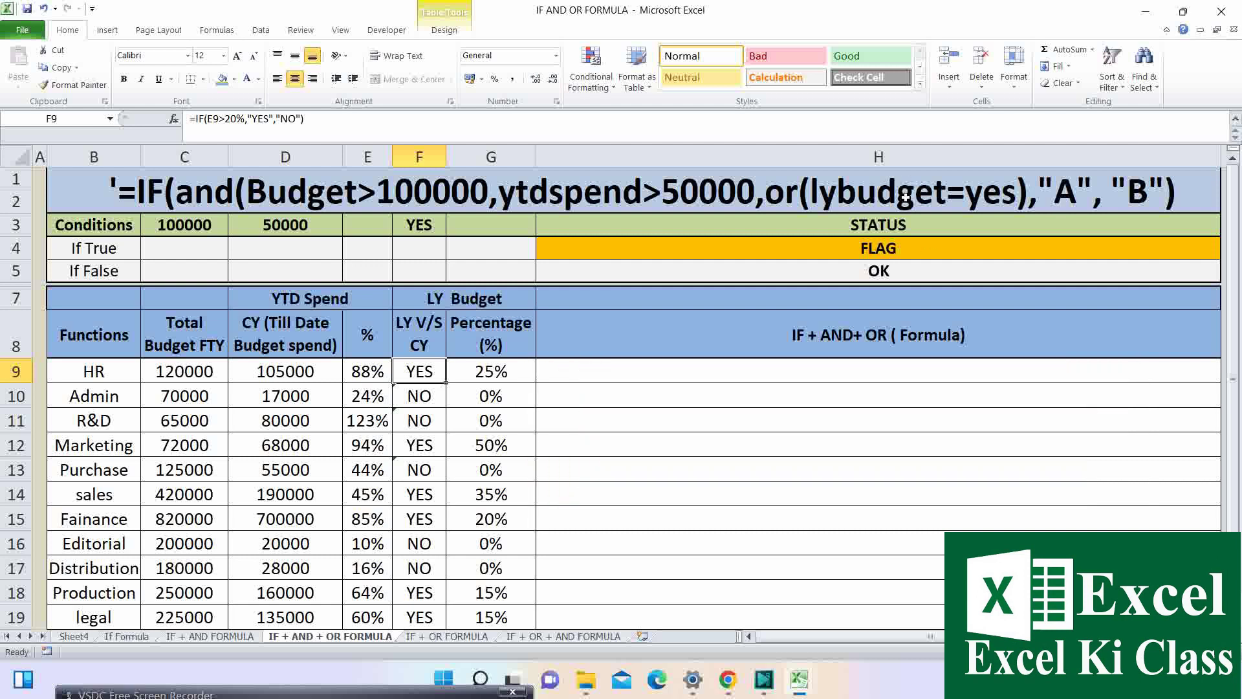
Begin H9 with +IF(AND(Total Budget FTY>$C$3, till-date spend>D3.
left_click(738, 376)
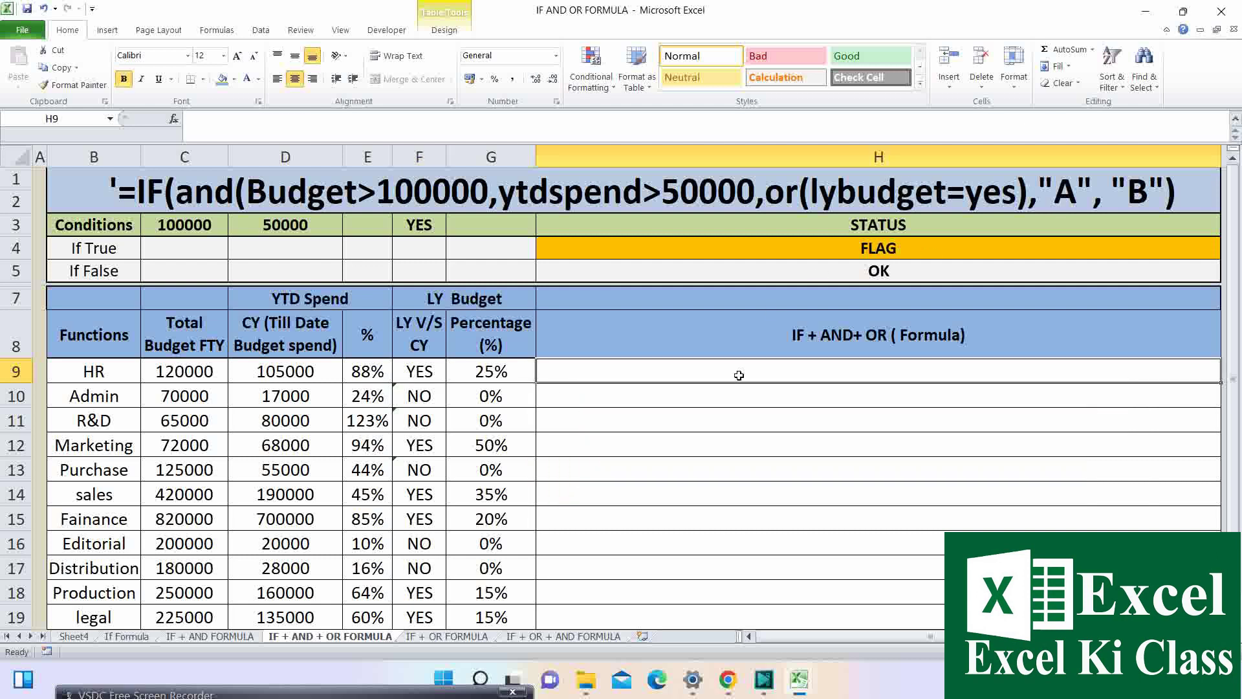
type("+")
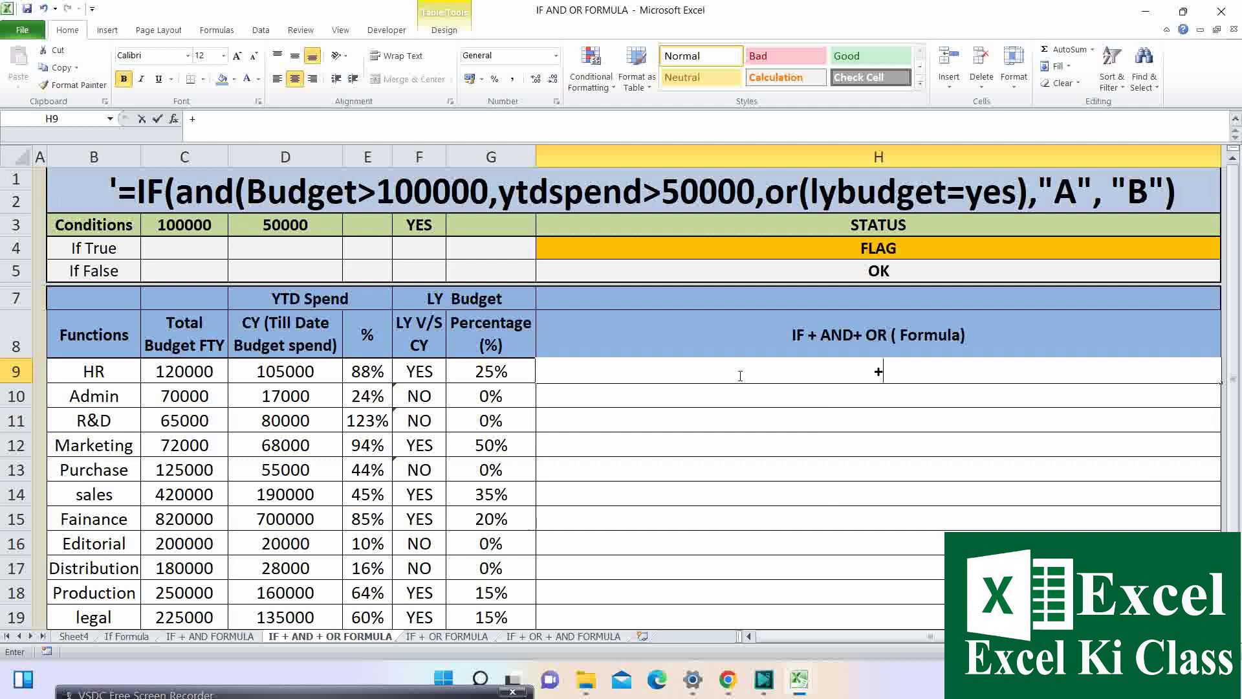
type("IF")
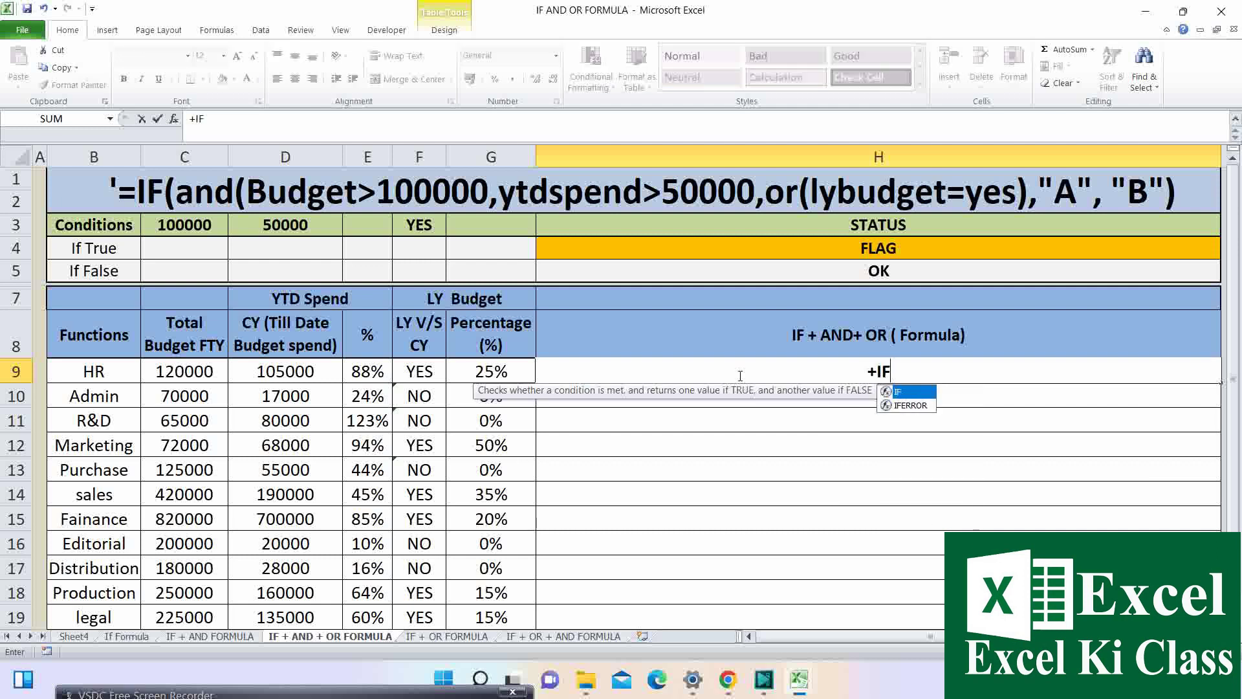
type("(AND(")
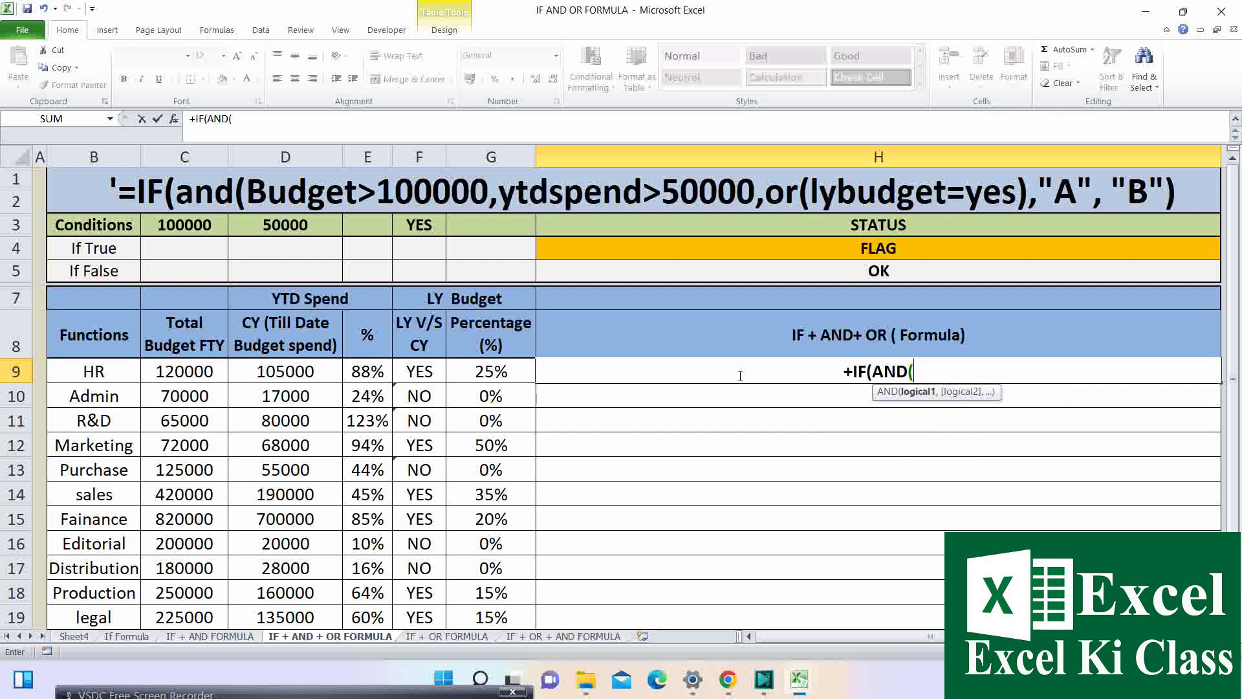
left_click(221, 369)
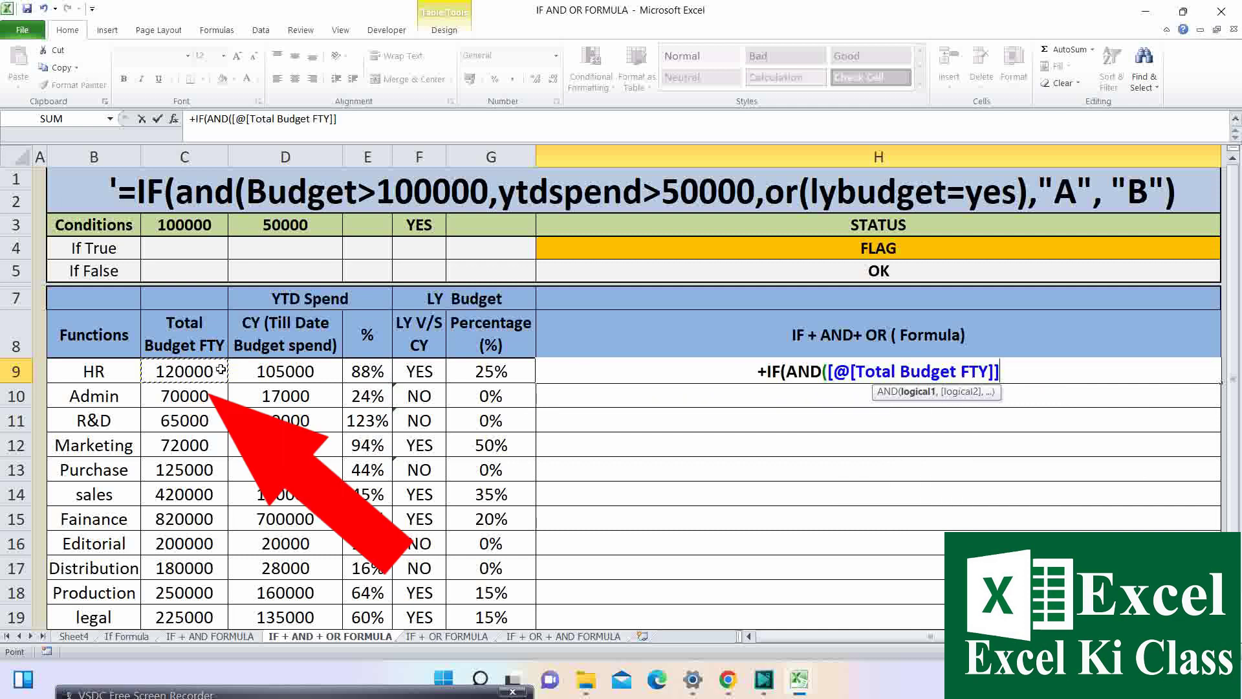
type(">")
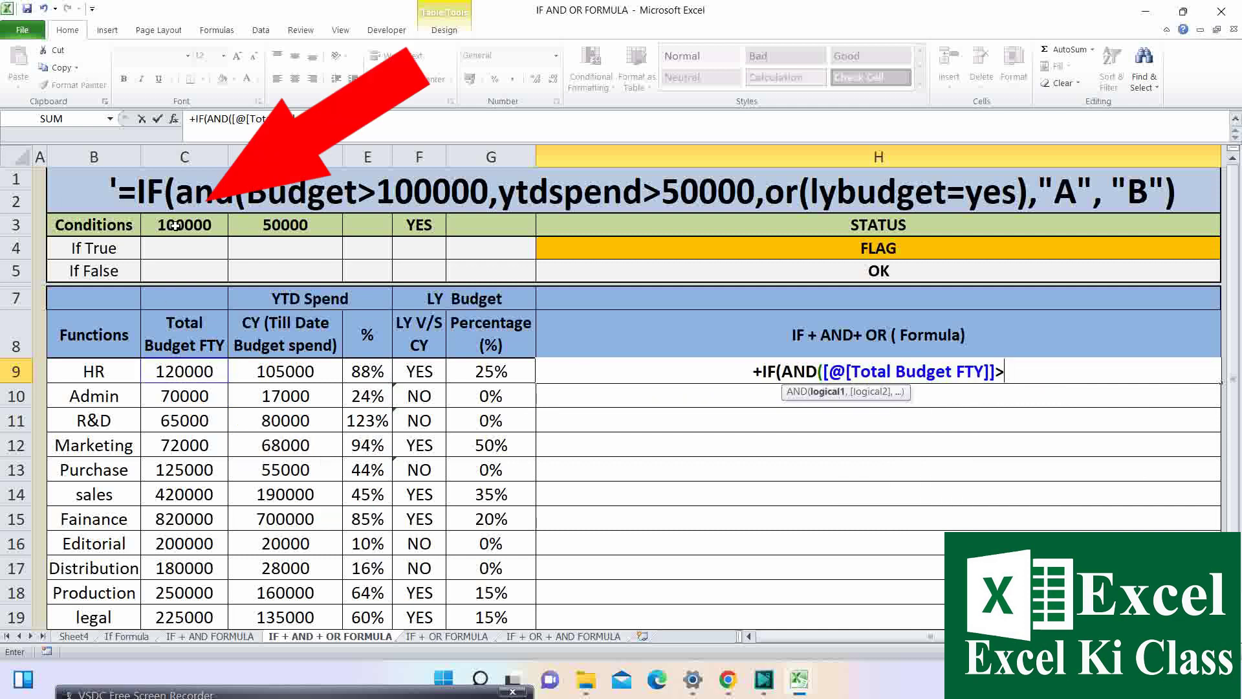
left_click(175, 225)
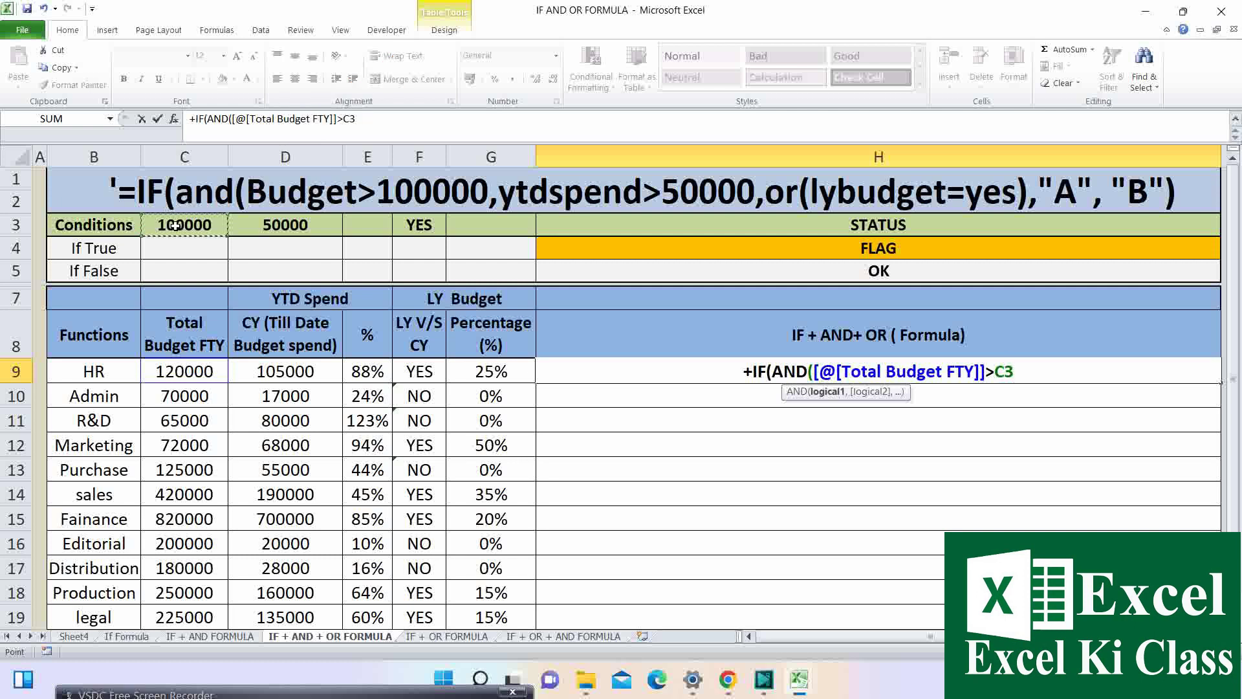
key("F4")
type("$C$3,")
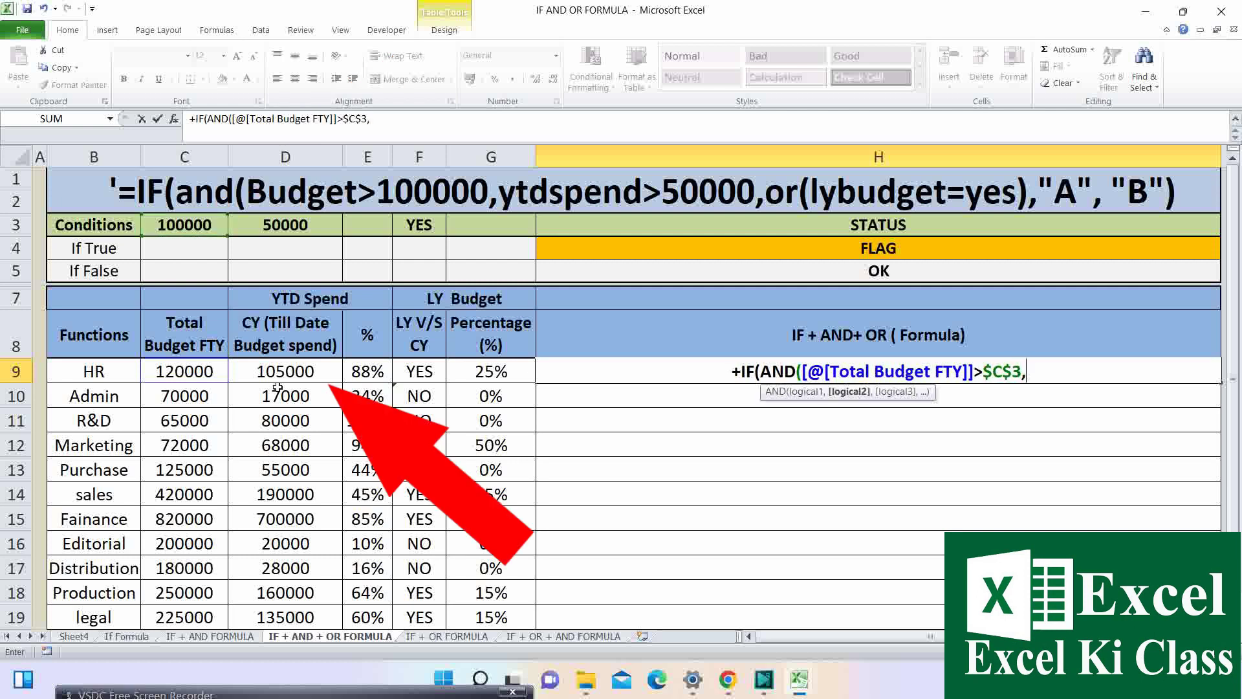
left_click(287, 373)
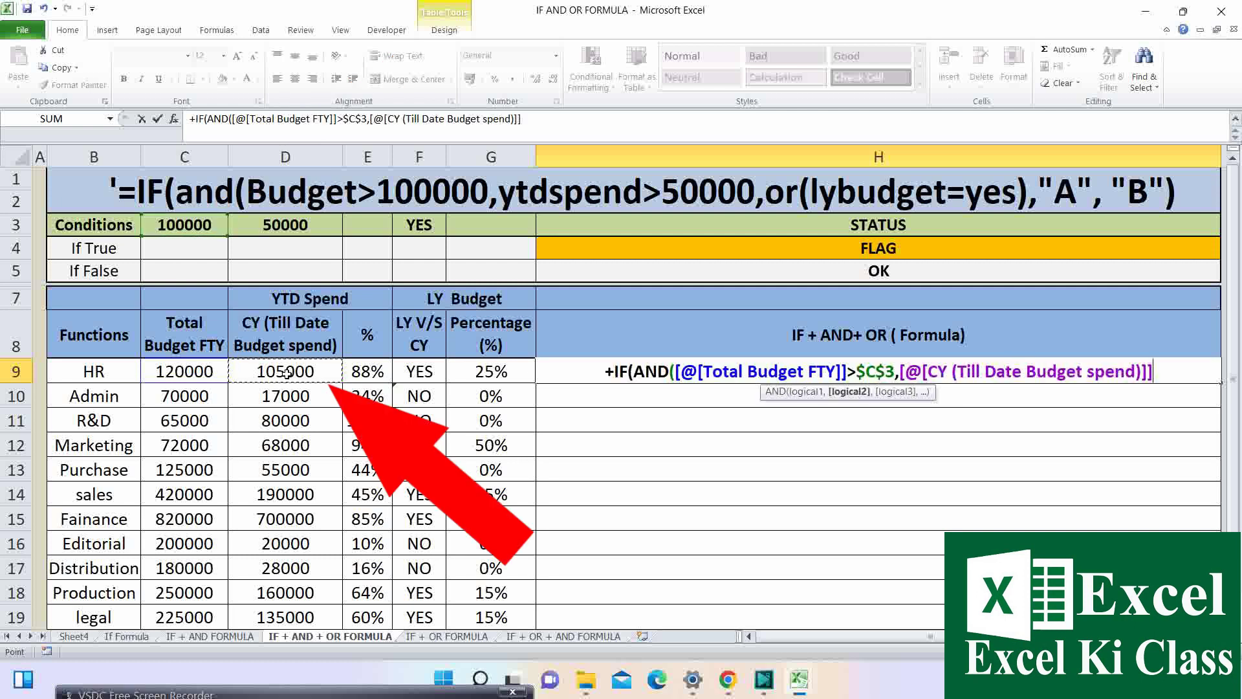
type(">")
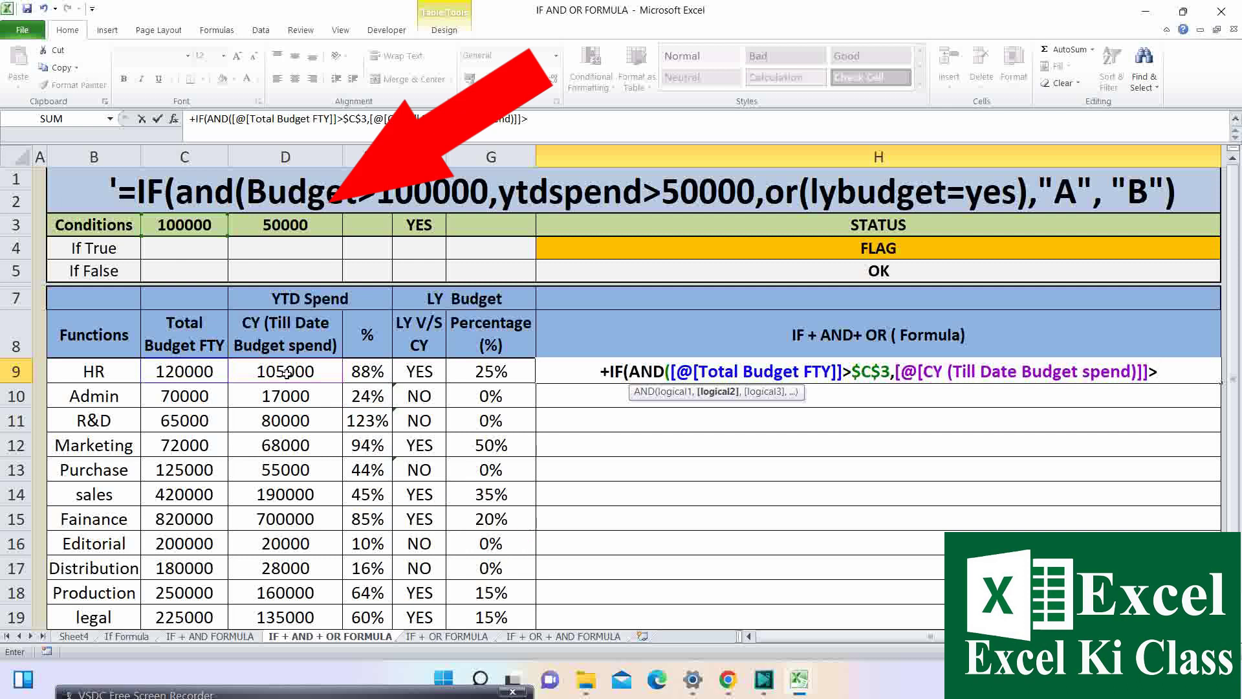
left_click(320, 221)
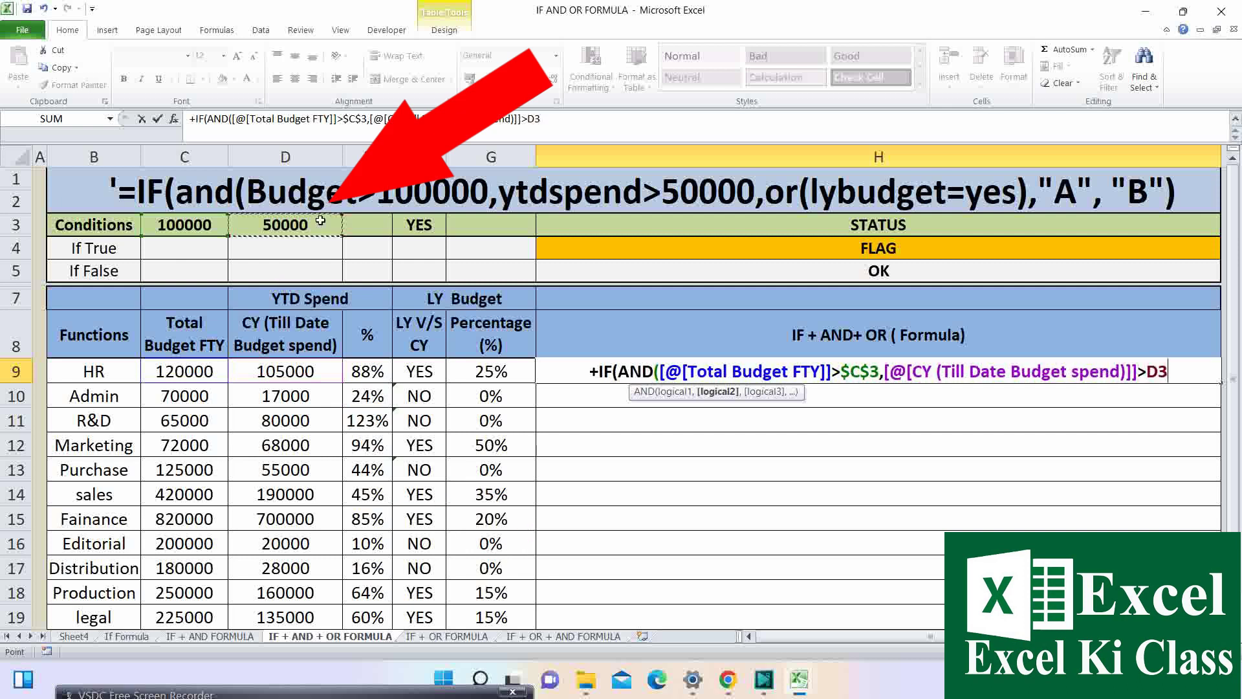
Add OR([@[LY V/S CY]]=$F$3) as the closed third condition inside the AND.
type(",")
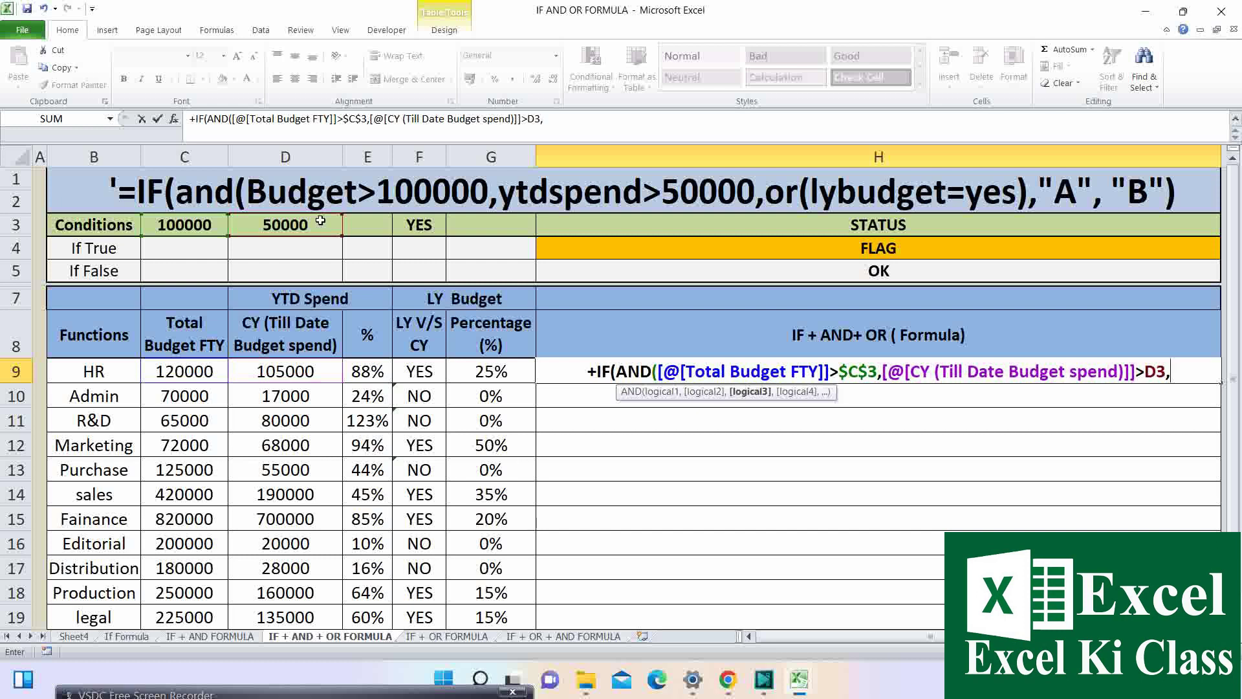
type("OR")
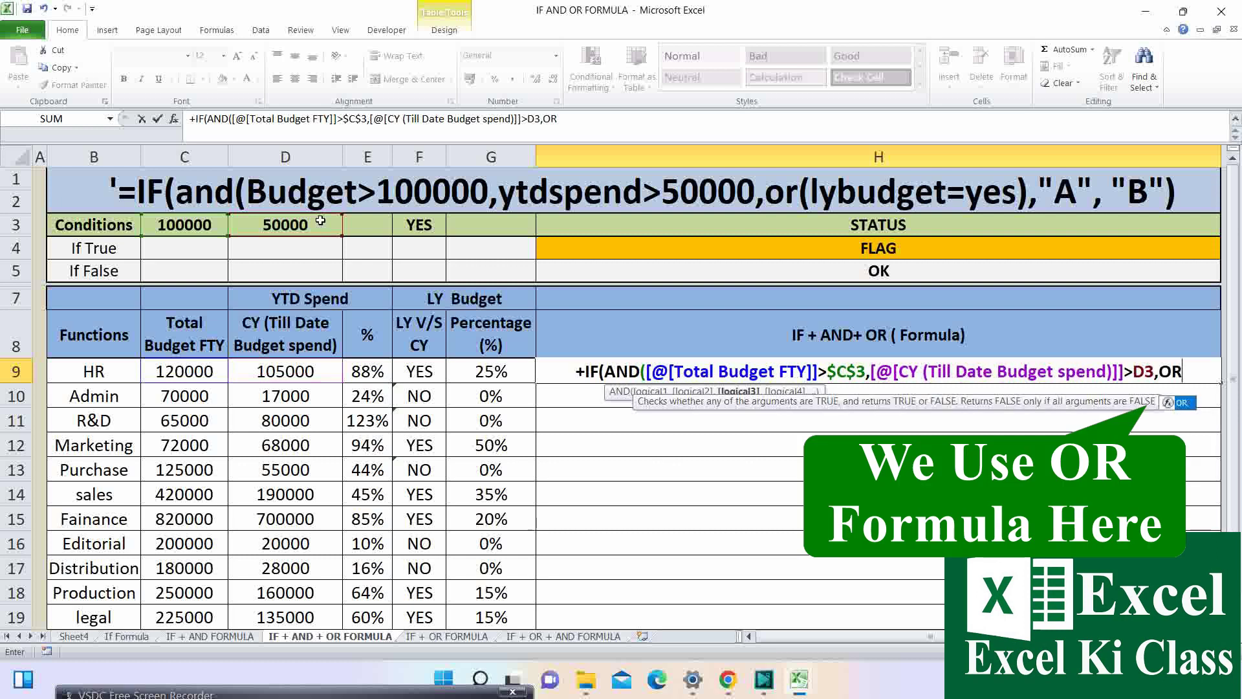
type("(")
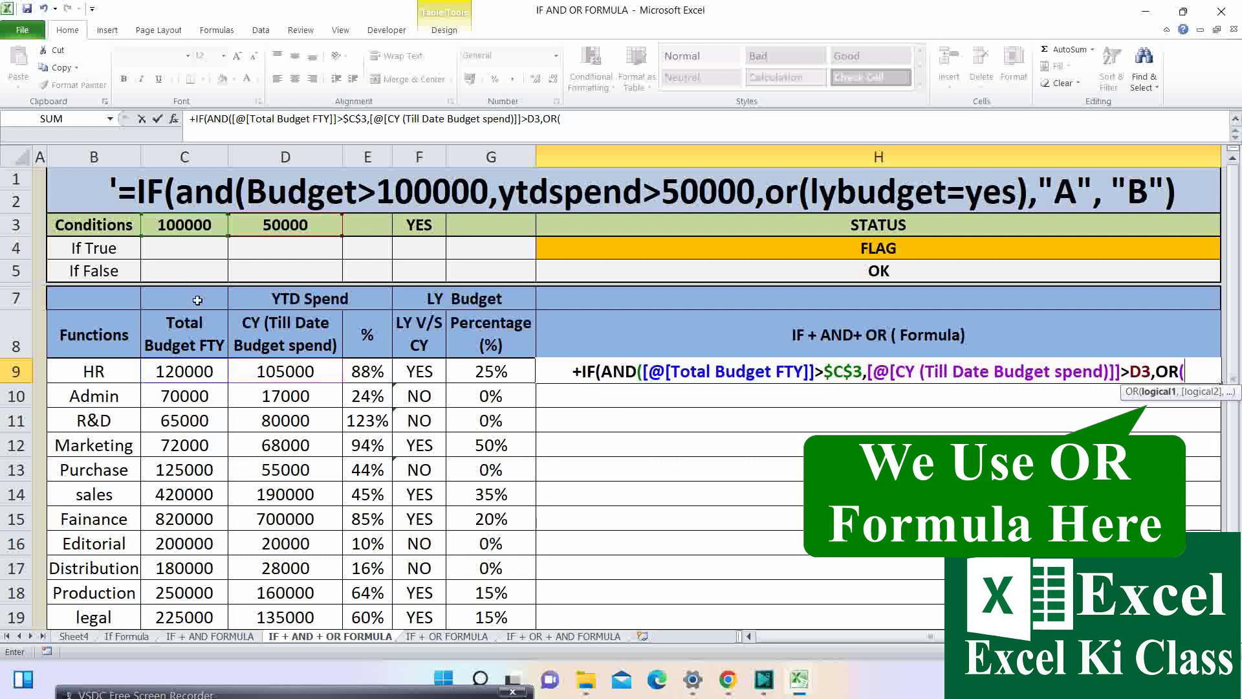
left_click(429, 370)
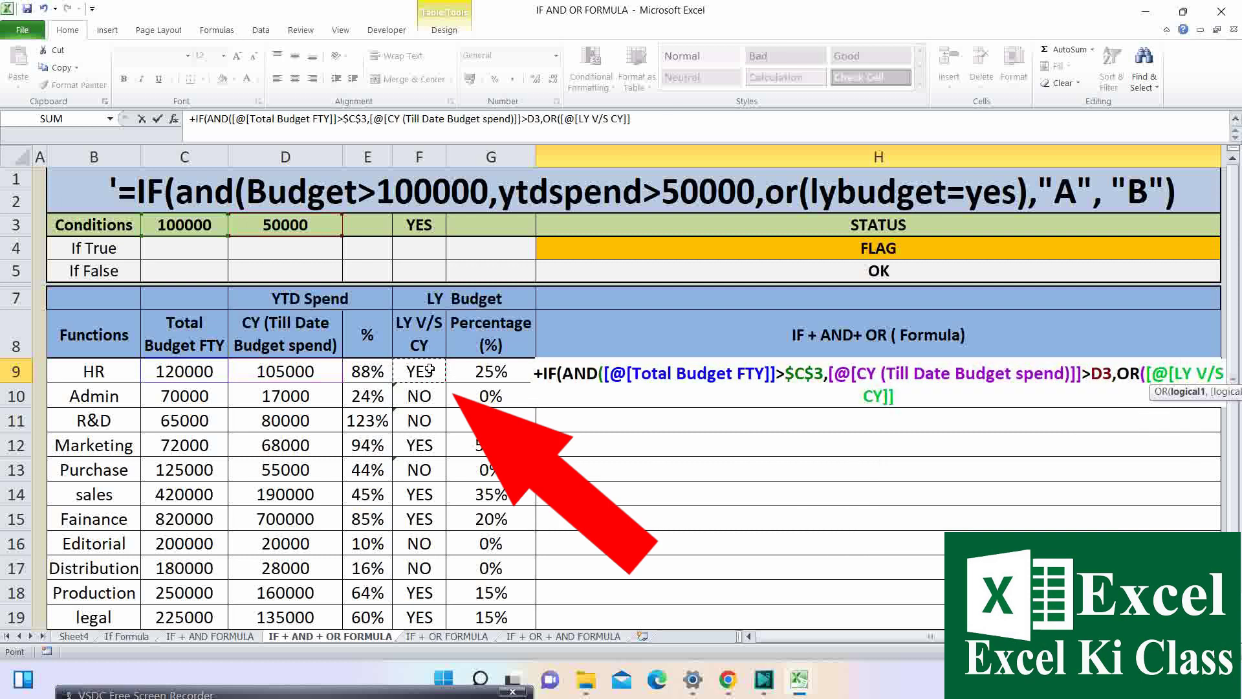
type("=")
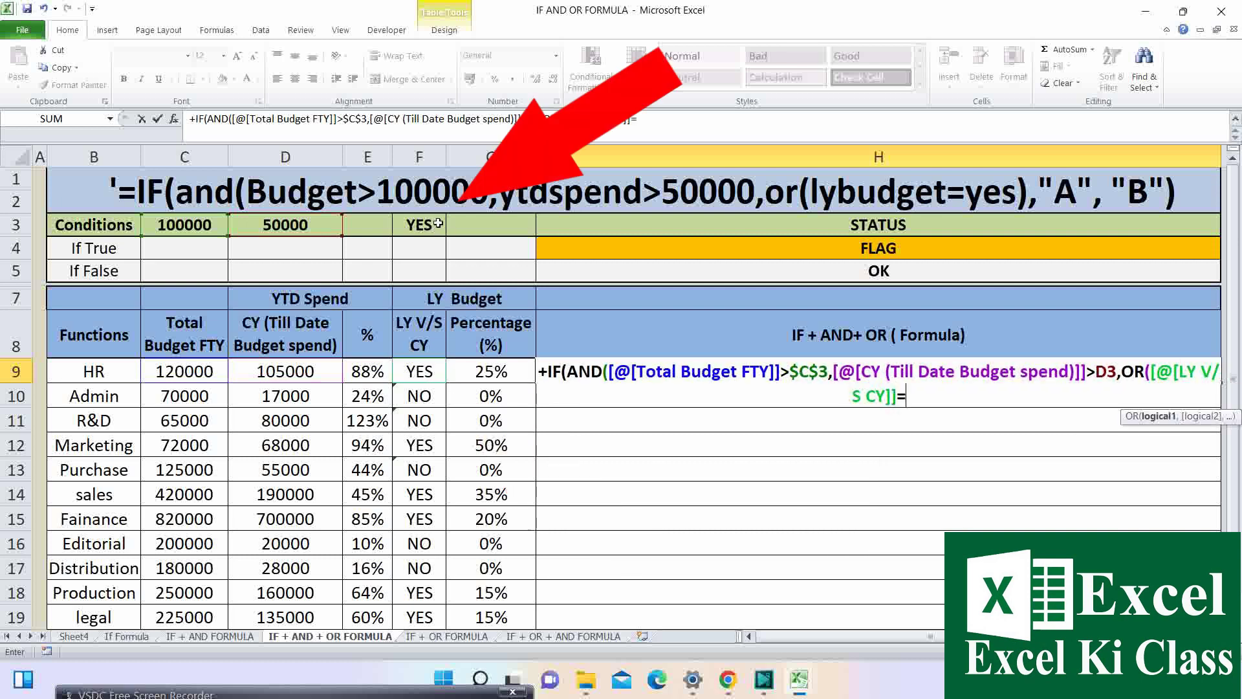
left_click(438, 223)
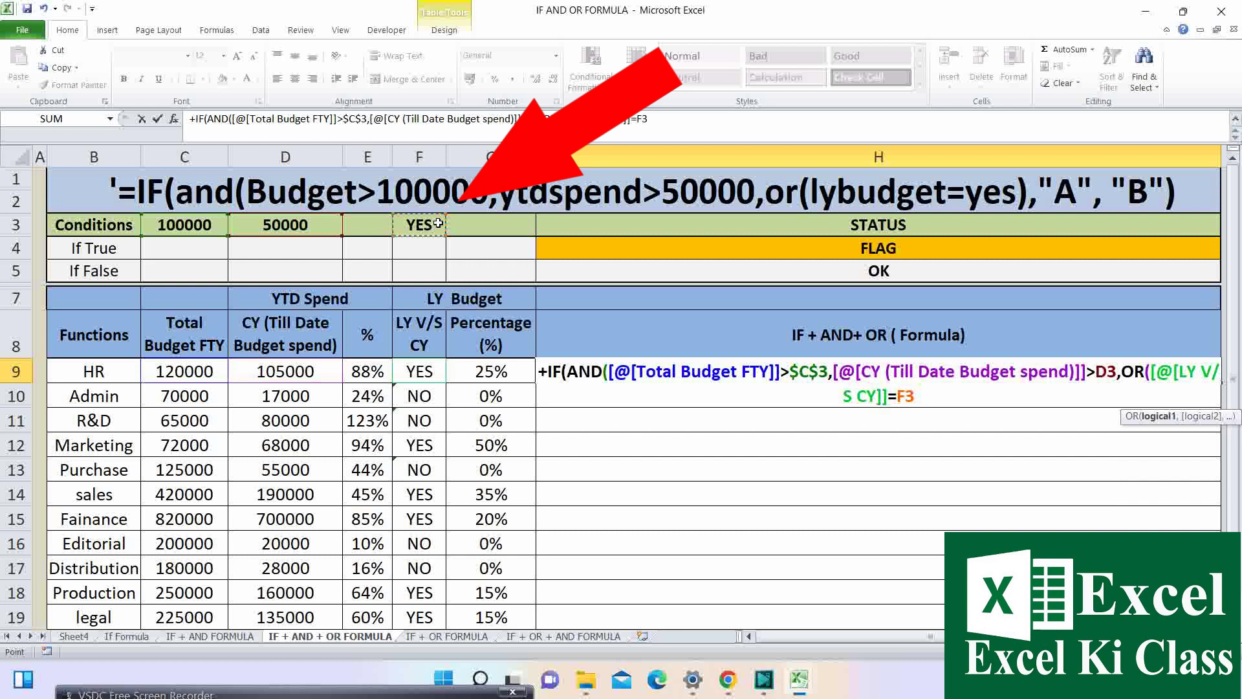
key("F4")
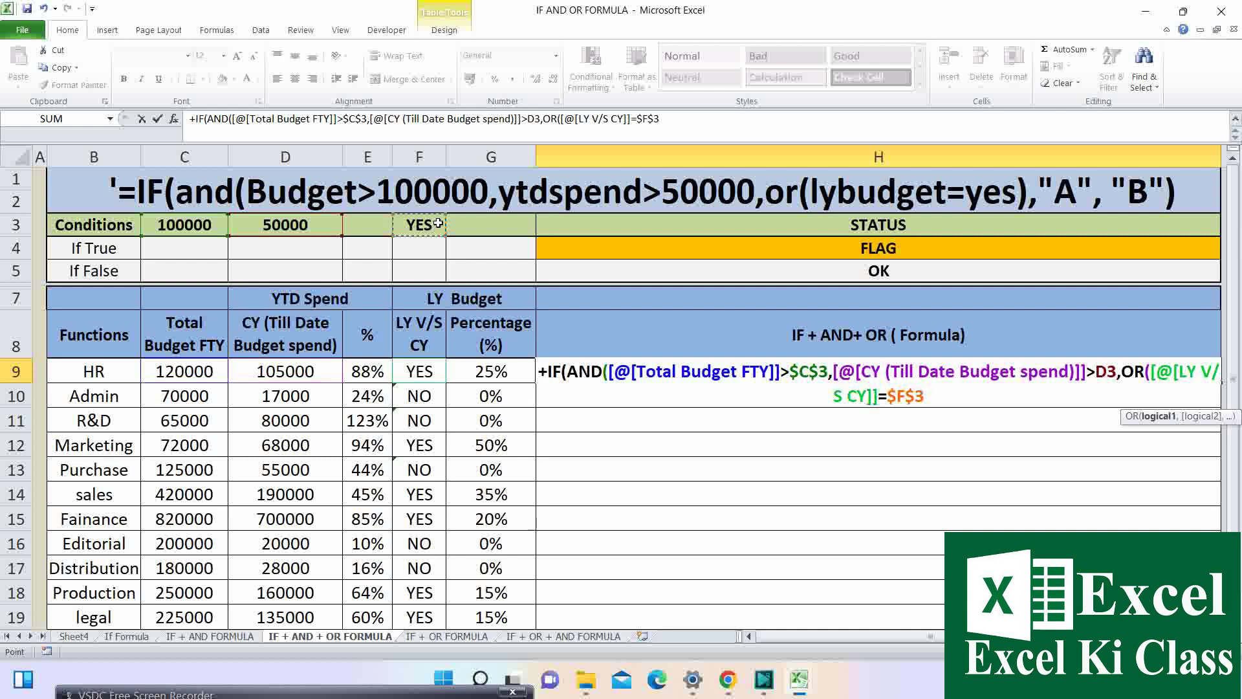
type(")")
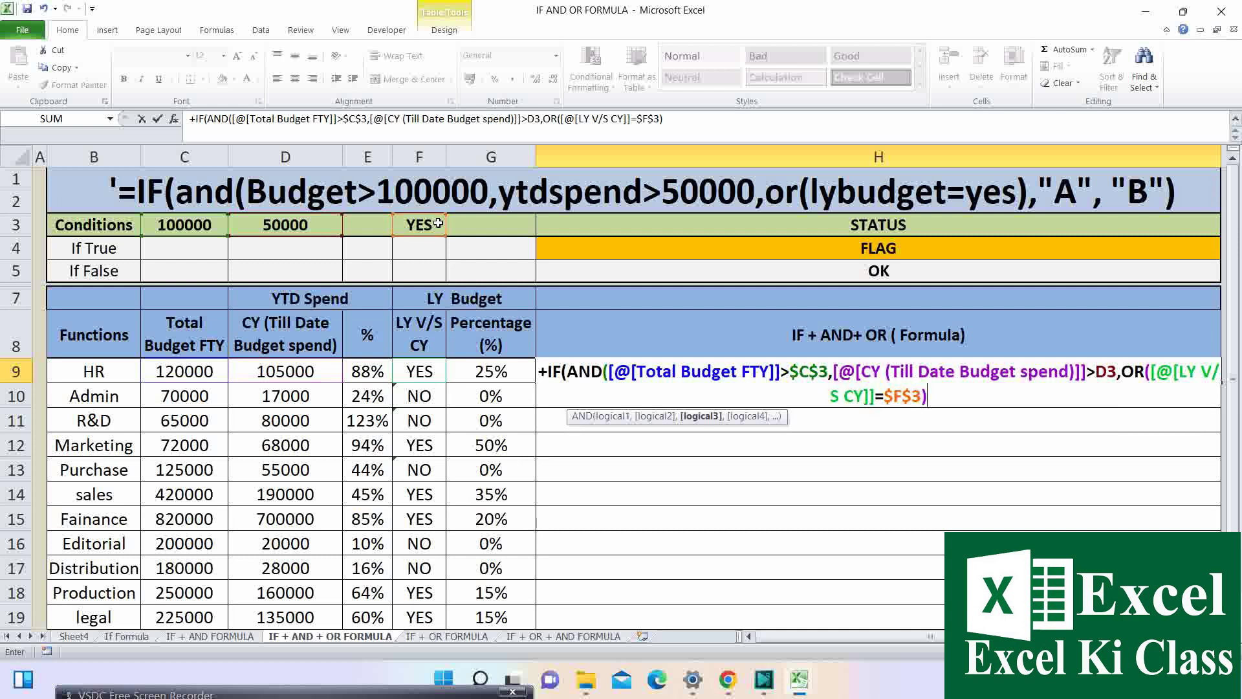
type(",")
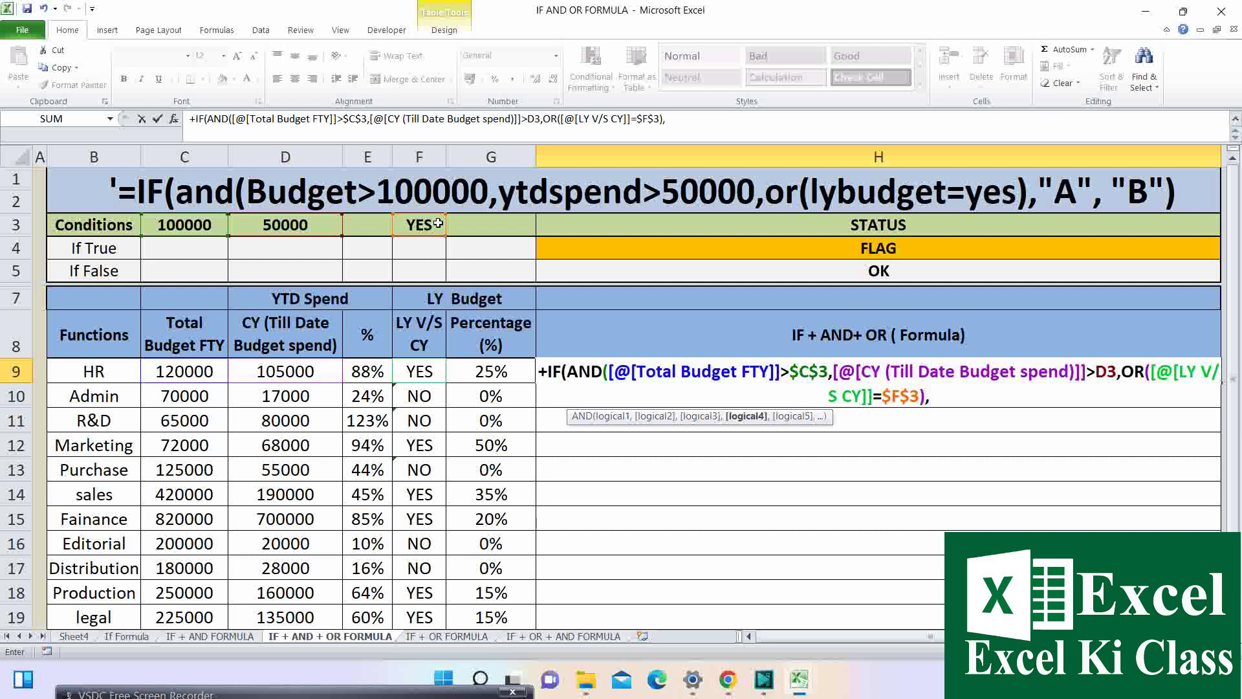
Make $H$4 (FLAG) the true result and $H$5 (OK) the false result, then close the brackets.
left_click(766, 250)
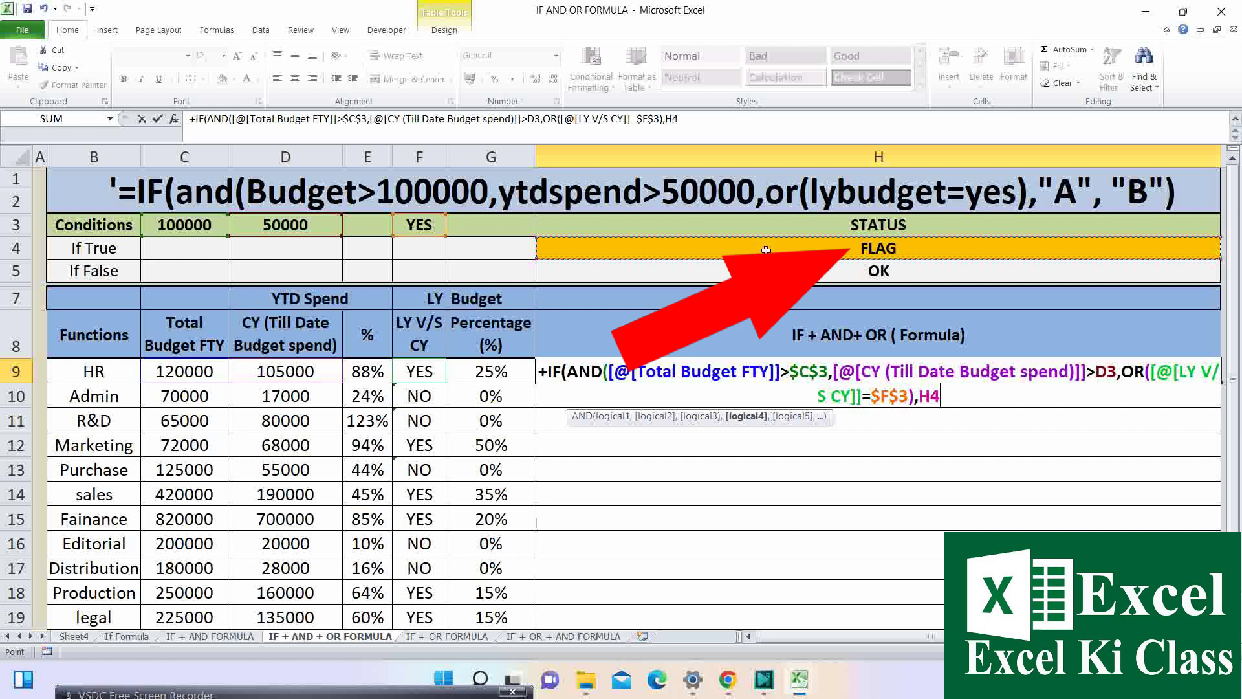
key("F4")
type("$H$4,")
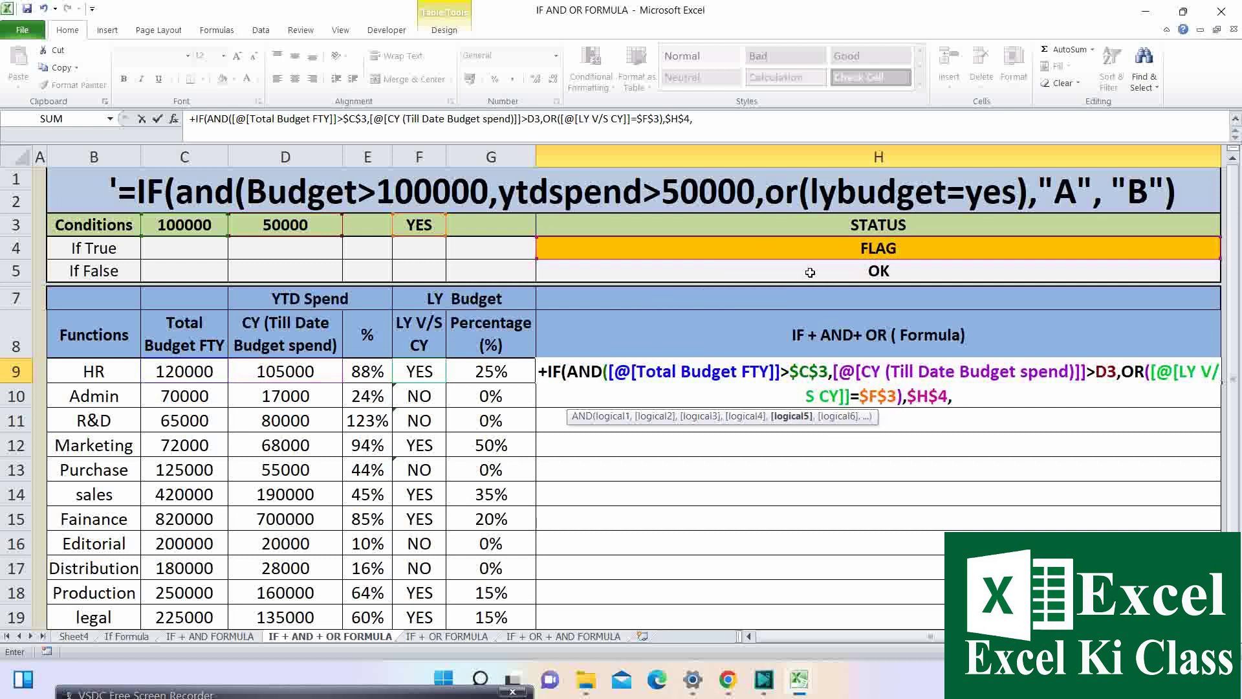
left_click(818, 278)
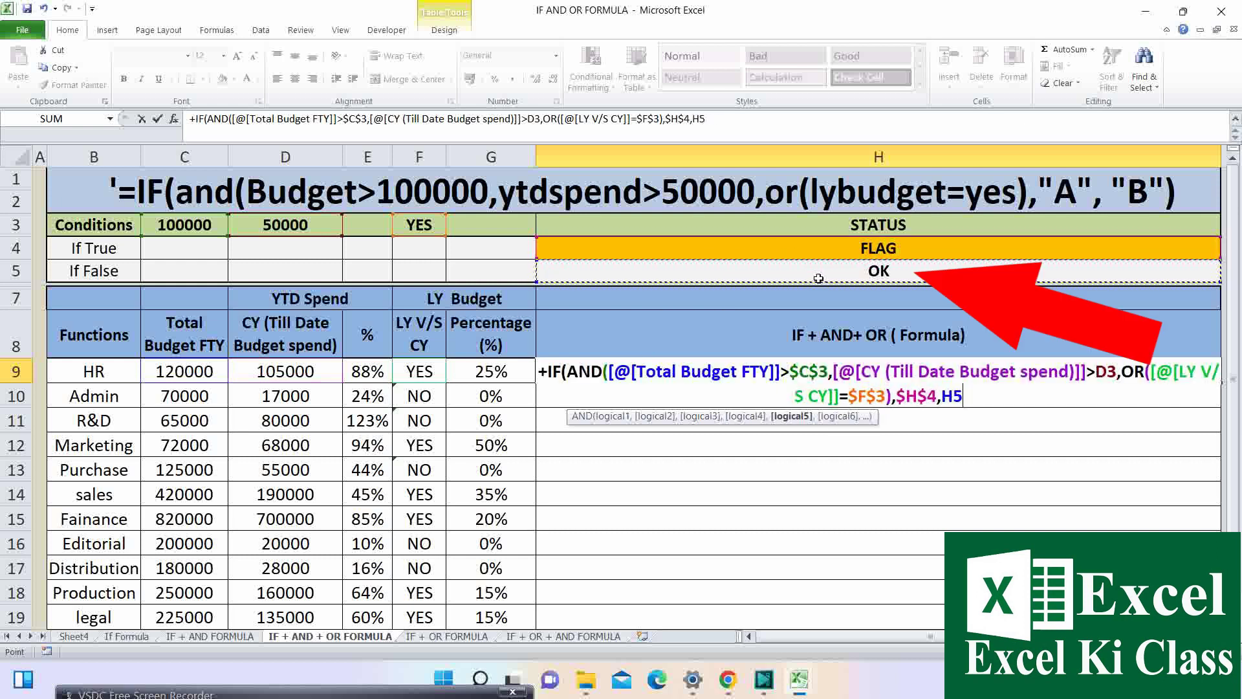
key("F4")
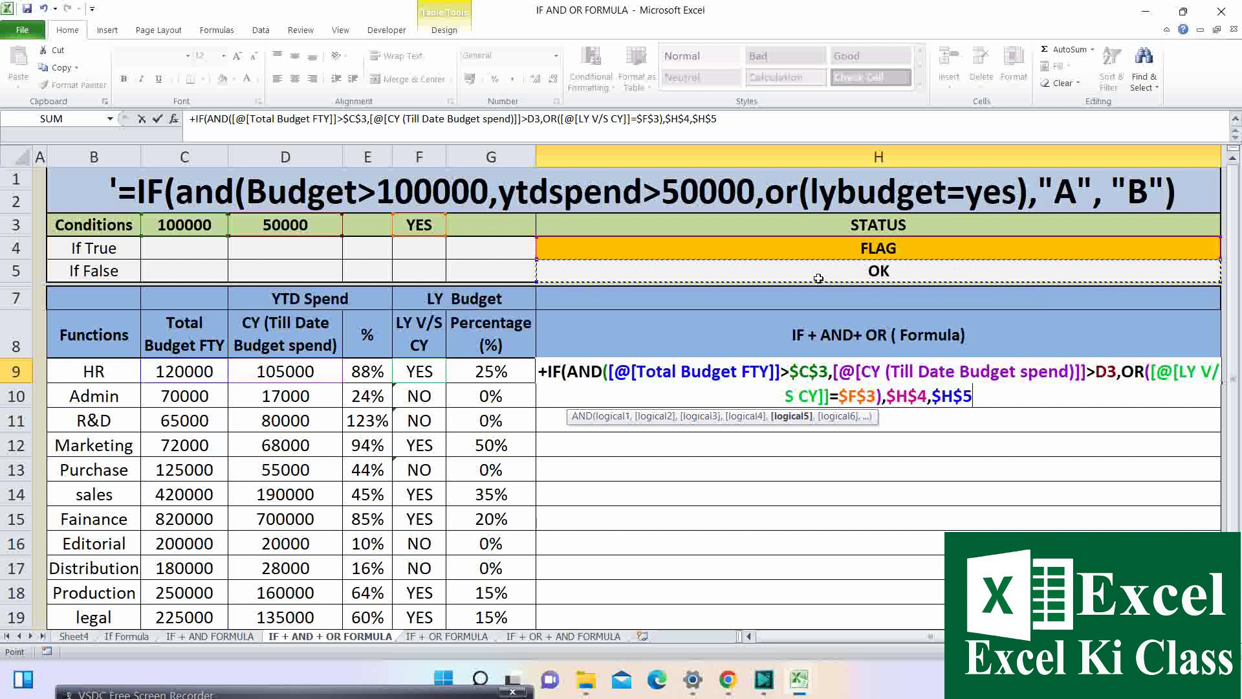
type(")")
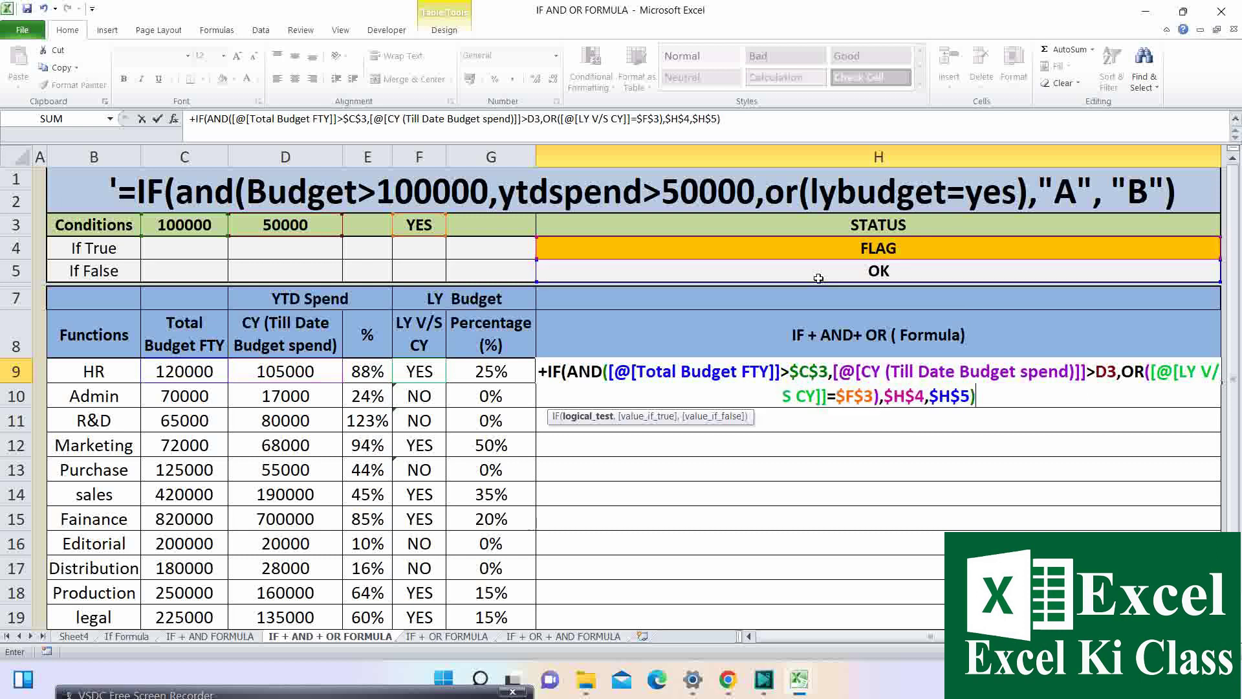
type(")")
Move the misplaced ')' to follow $F$3) and commit the corrected H9 formula.
key("Return")
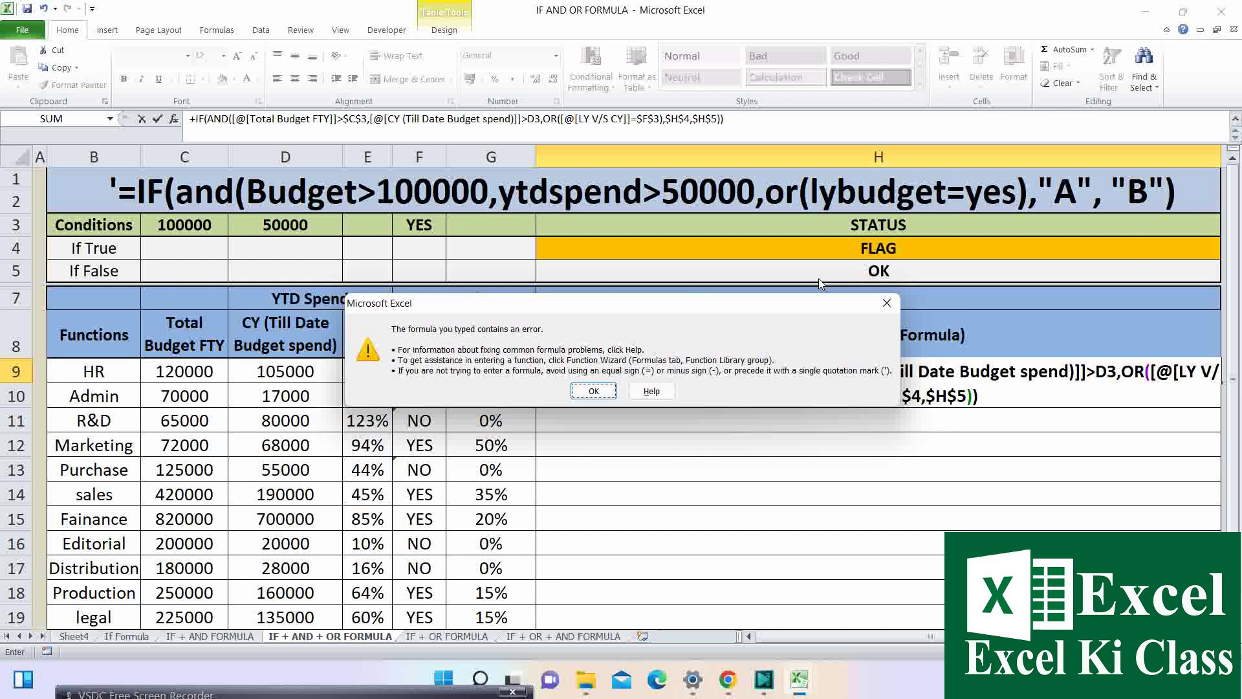
key("Return")
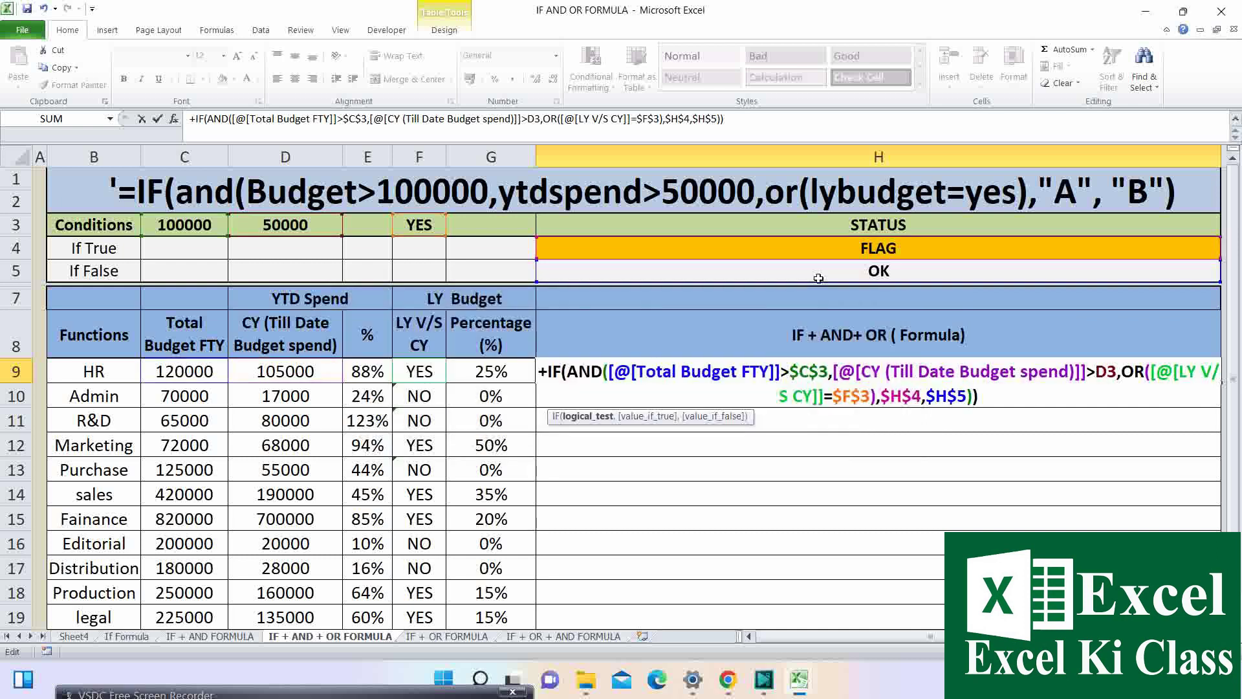
key("BackSpace")
key("Left")
key("Left")
key("Left")
key("Left")
key("Left")
key("Left")
key("Left")
key("Left")
key("Left")
key("Left")
type(")")
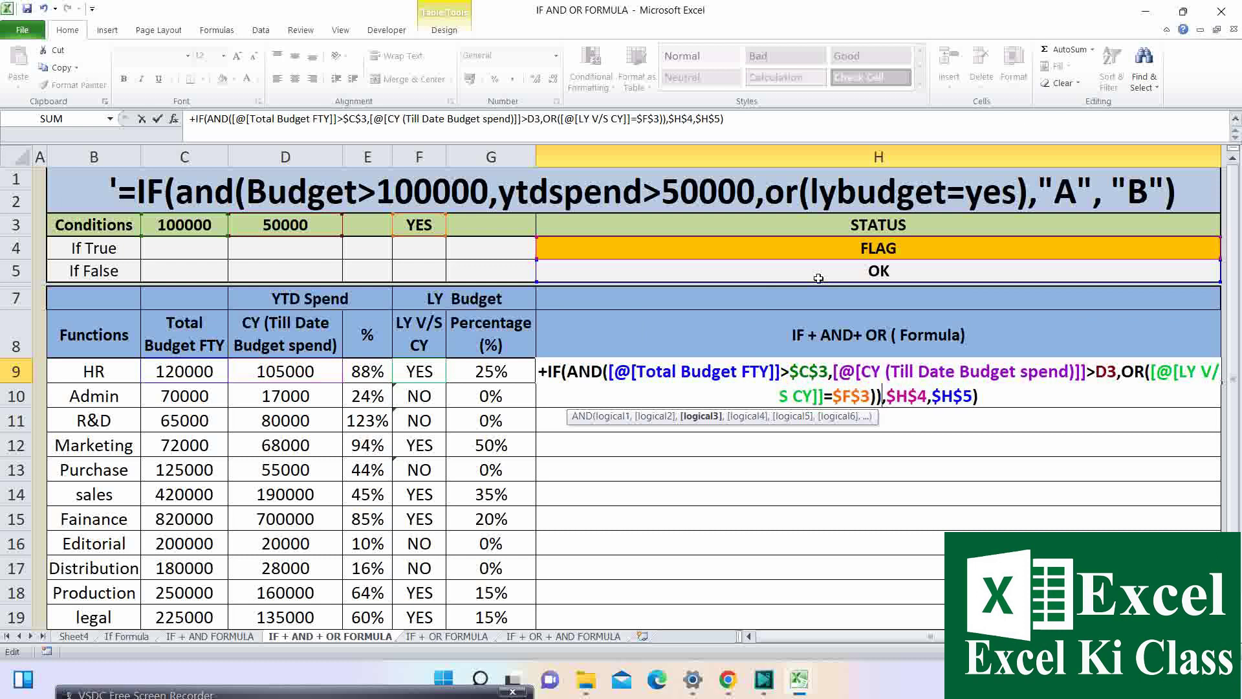
key("Return")
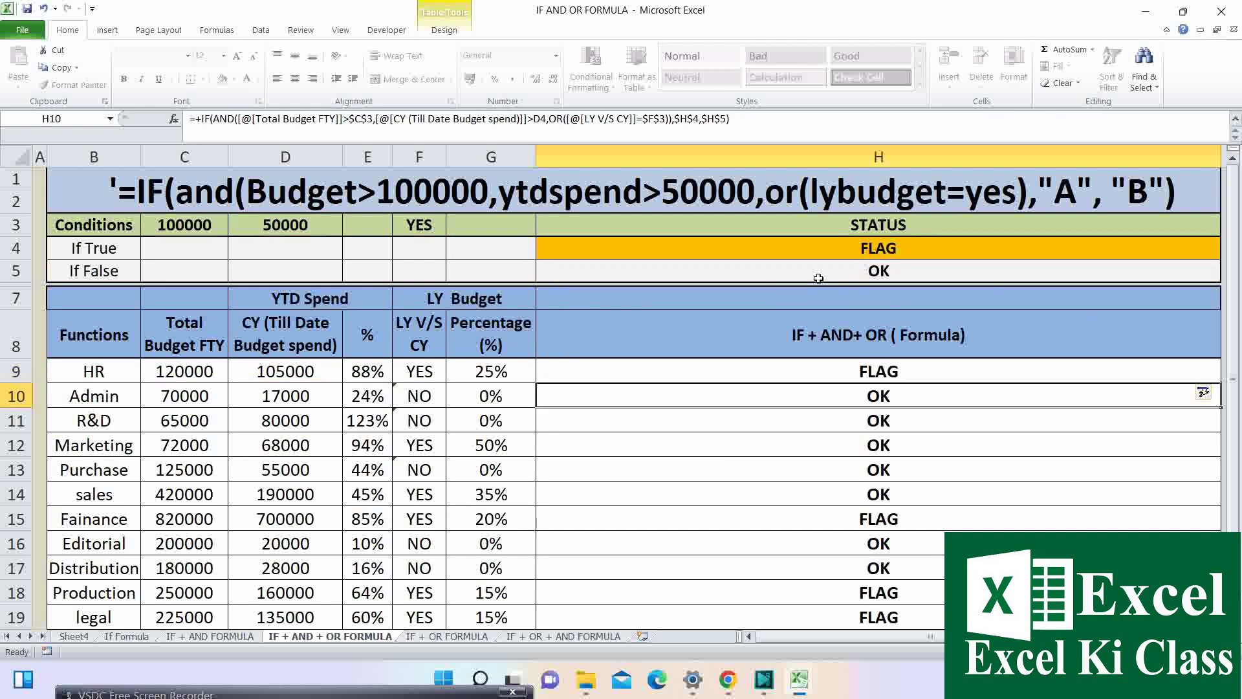
Select H9:H19 and create a new rule for cells containing the specific text 'FLAG'.
left_click(854, 375)
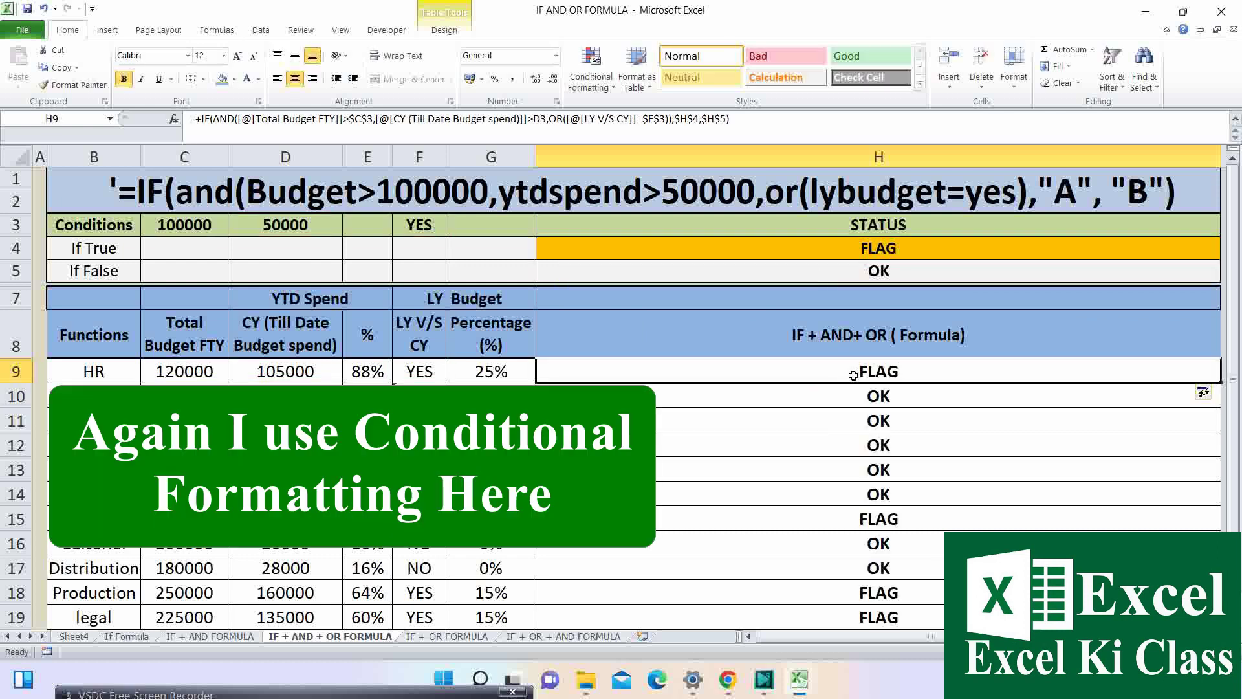
key("ctrl+shift+Down")
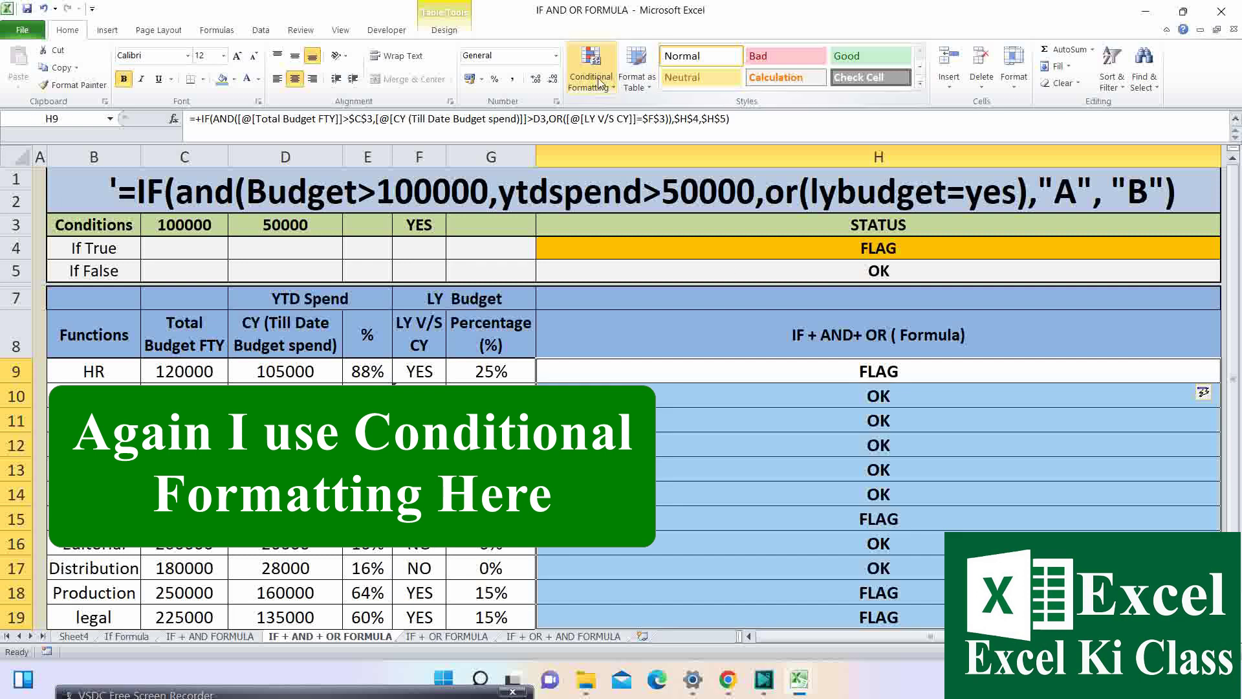
left_click(590, 72)
left_click(634, 282)
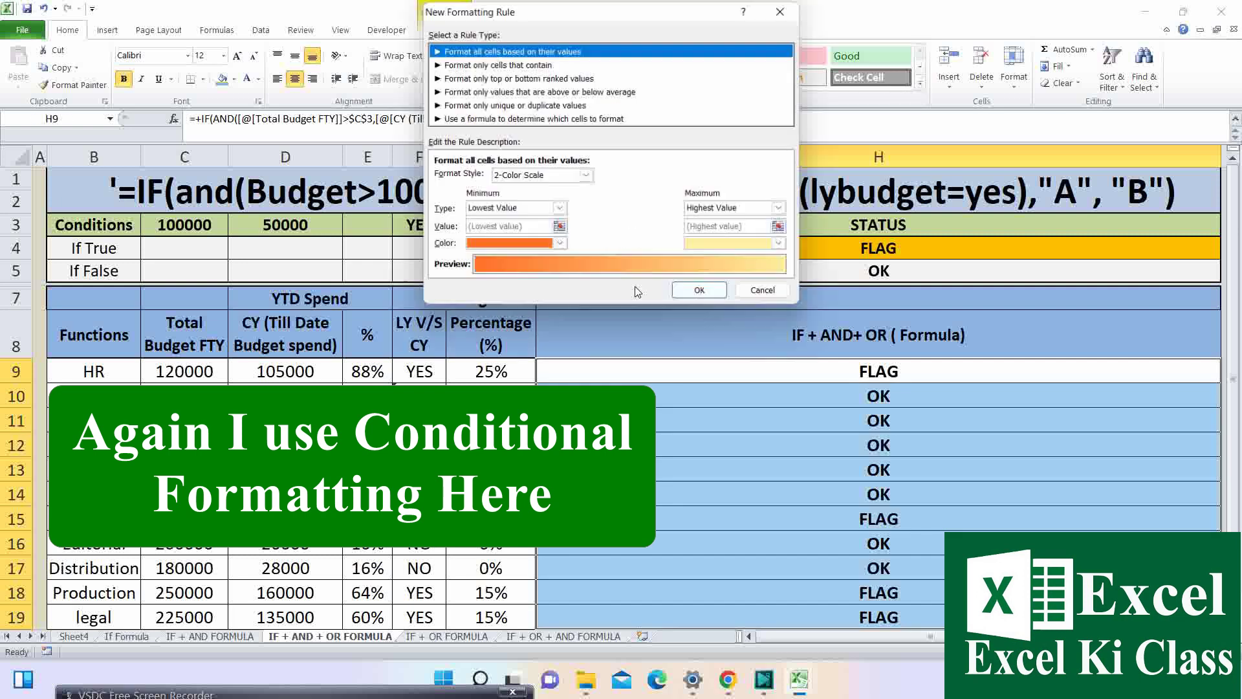
left_click(524, 65)
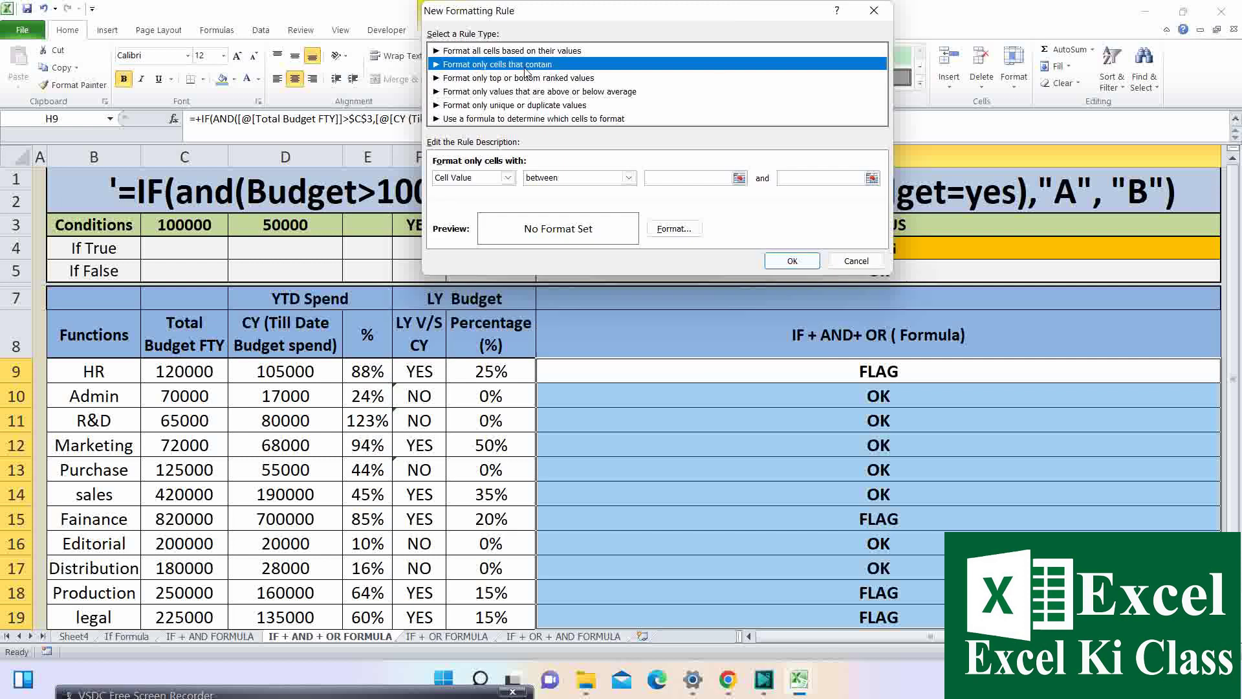
left_click(502, 182)
left_click(487, 203)
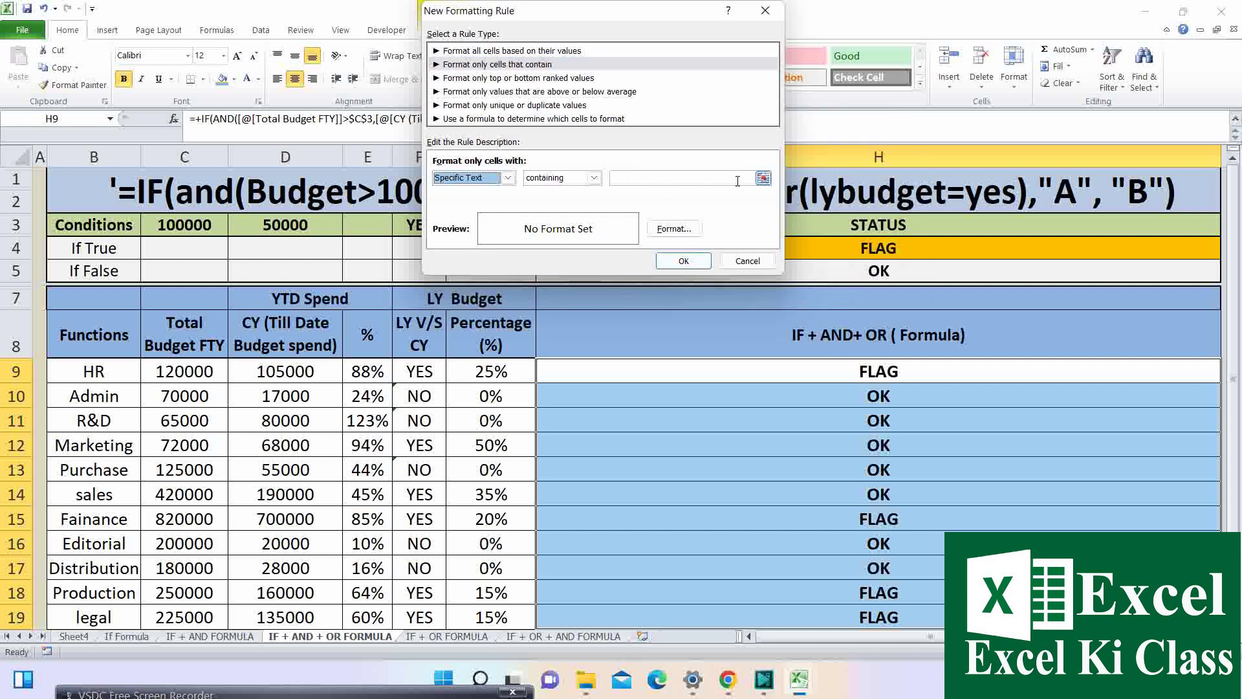
left_click(715, 182)
type("FLAG")
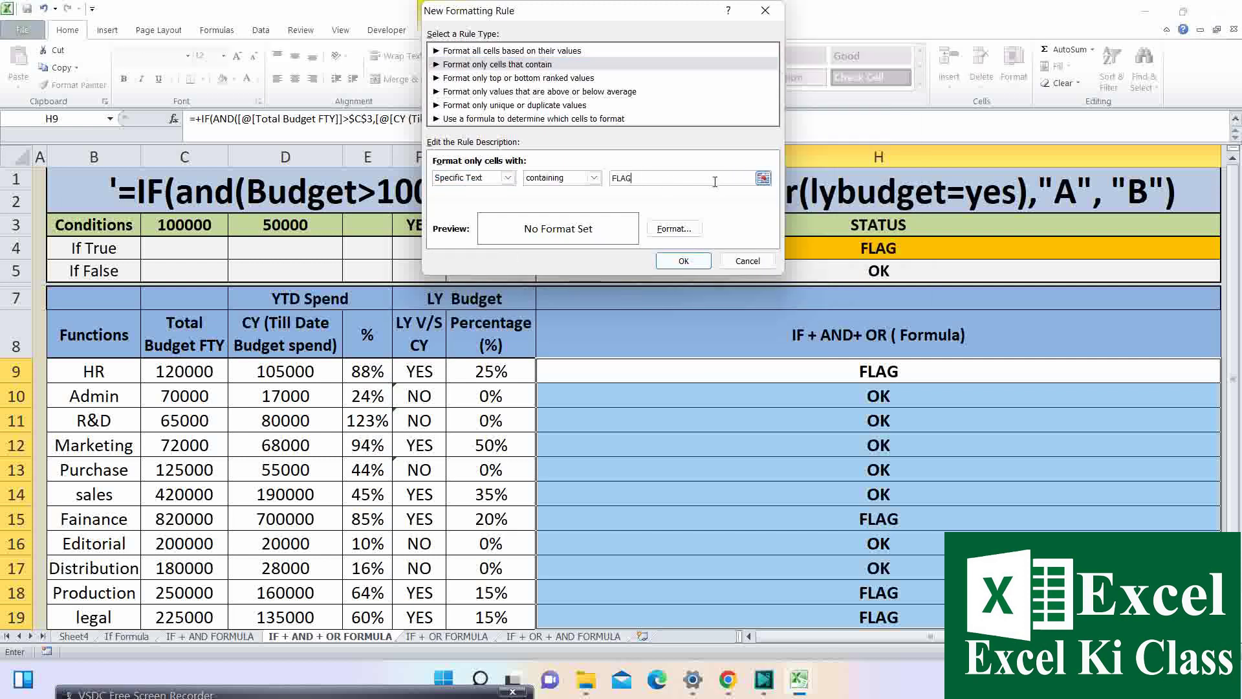
Give the FLAG rule an orange fill and apply it to the results.
left_click(675, 229)
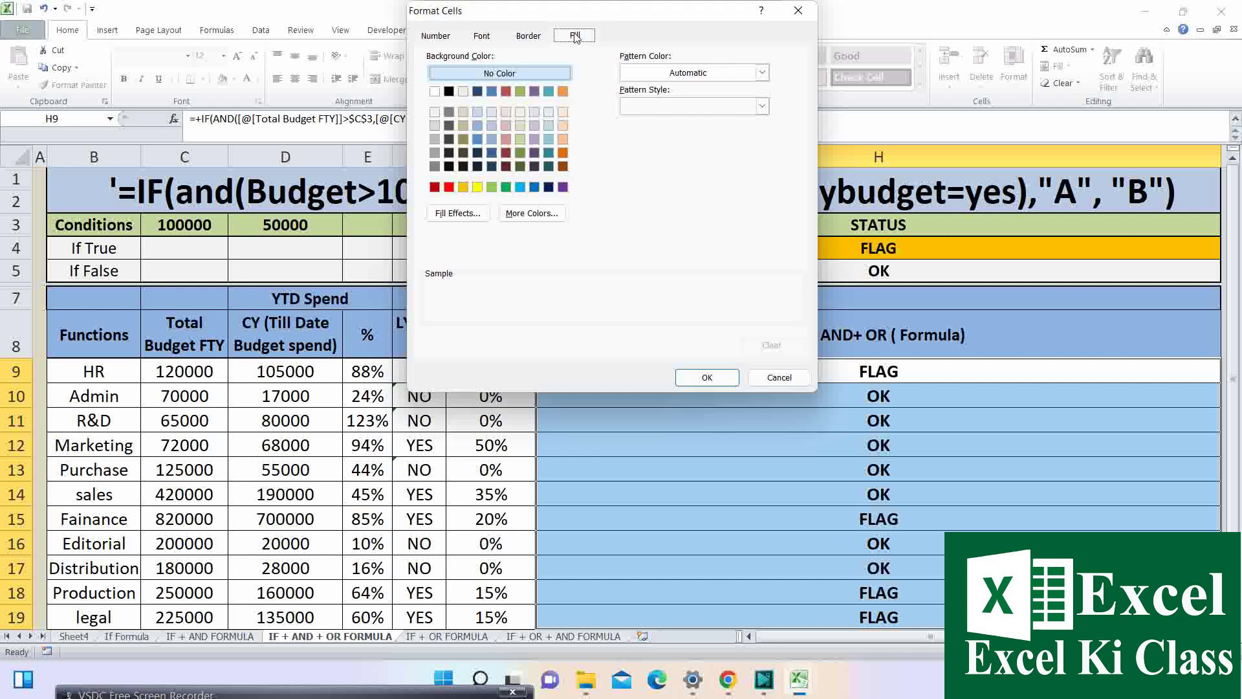
left_click(463, 187)
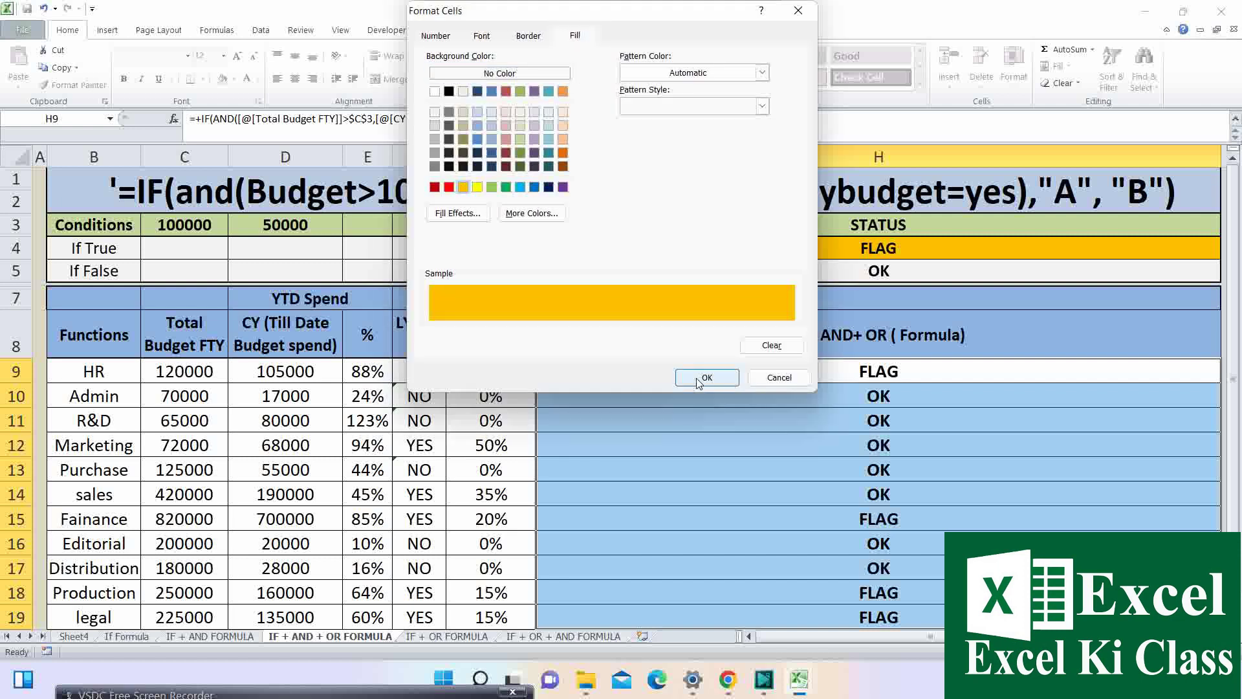
left_click(698, 380)
left_click(681, 259)
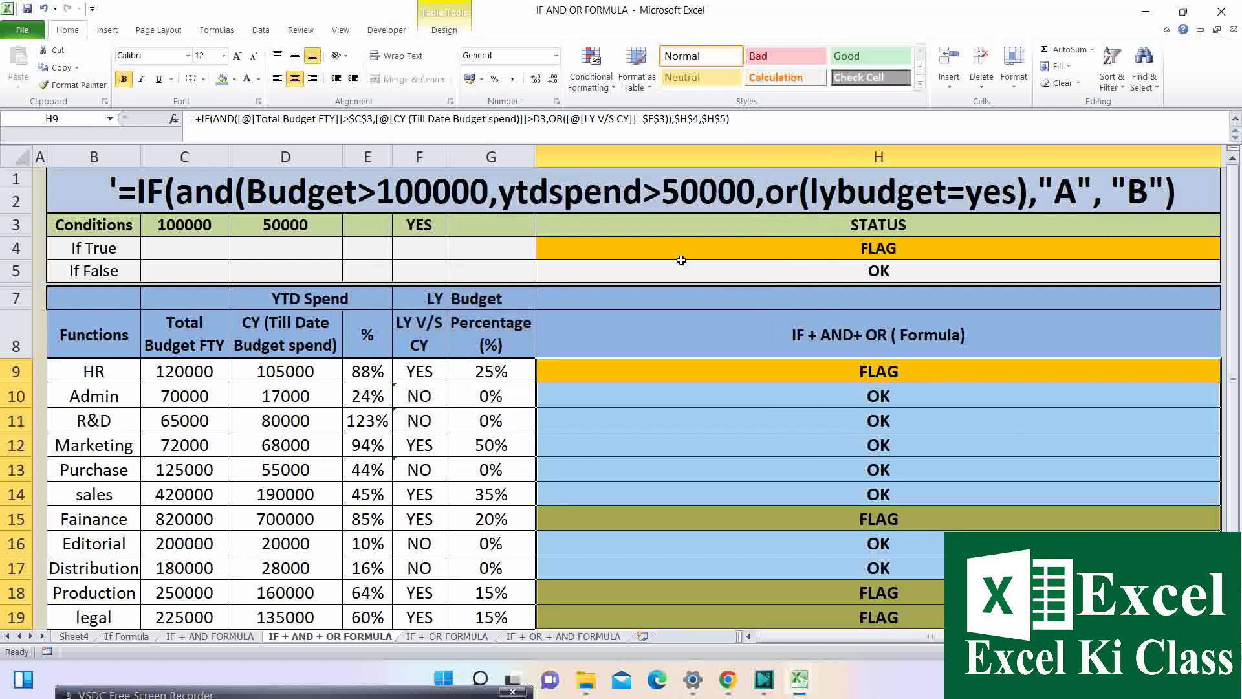
left_click(912, 372)
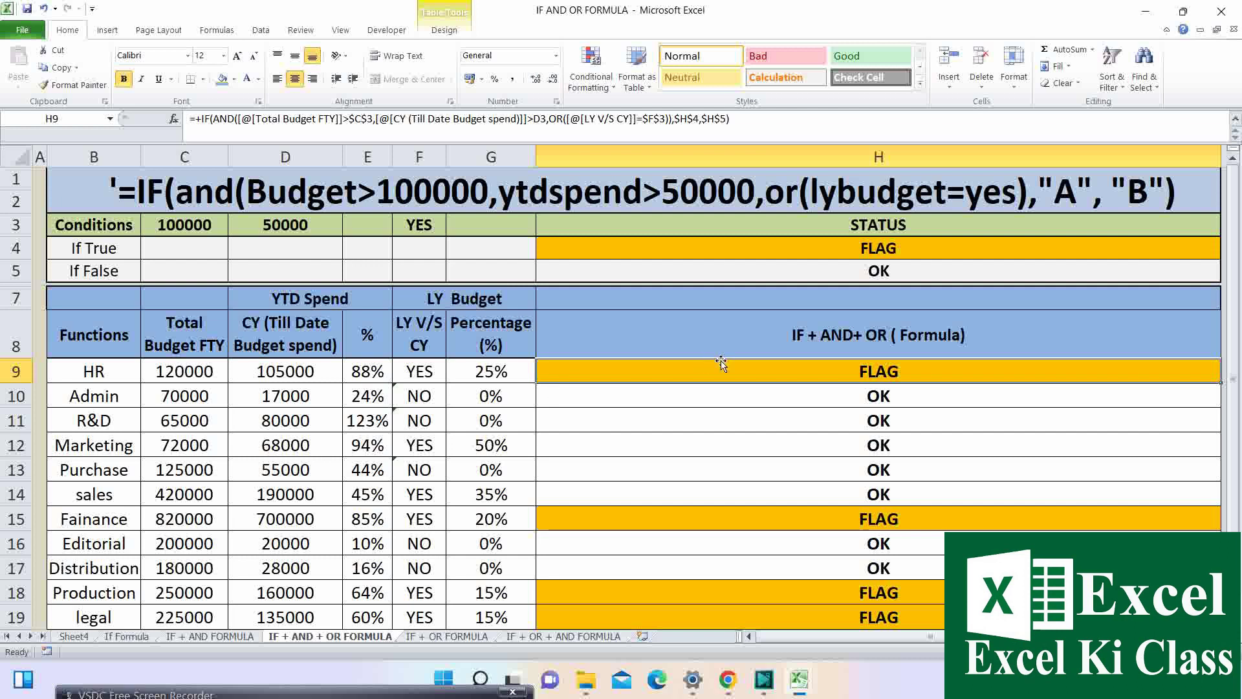
left_click_drag(97, 368, 656, 382)
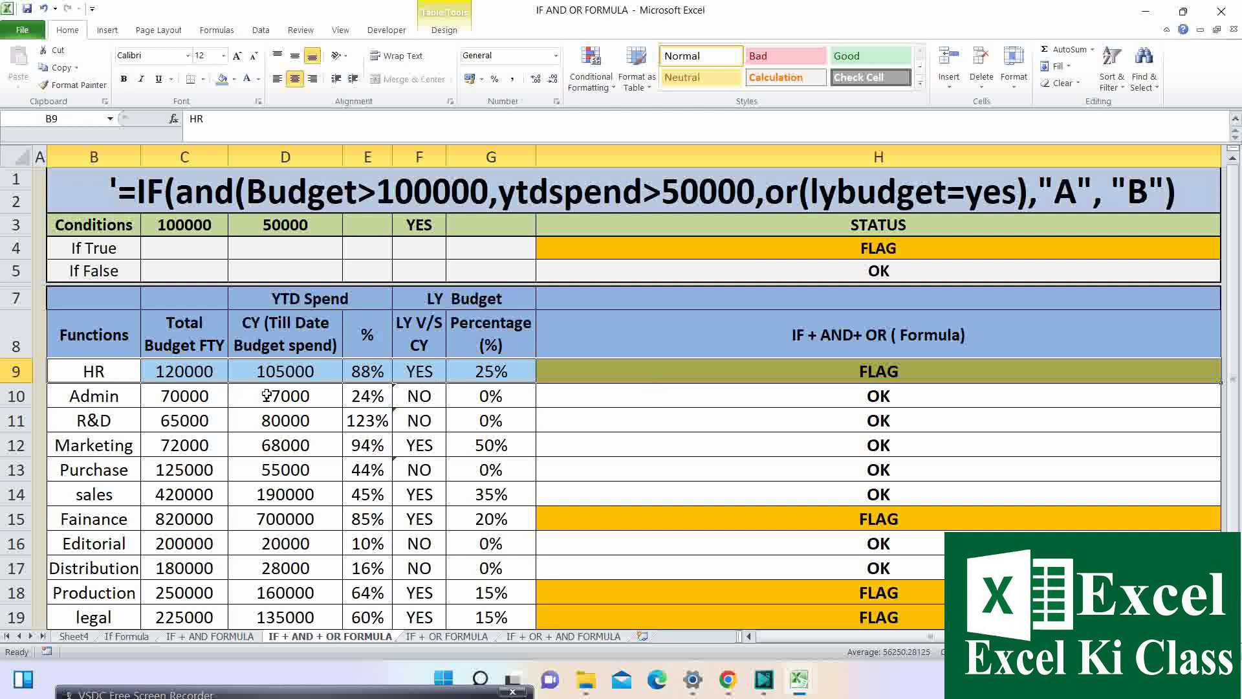
left_click(106, 396)
left_click(183, 393)
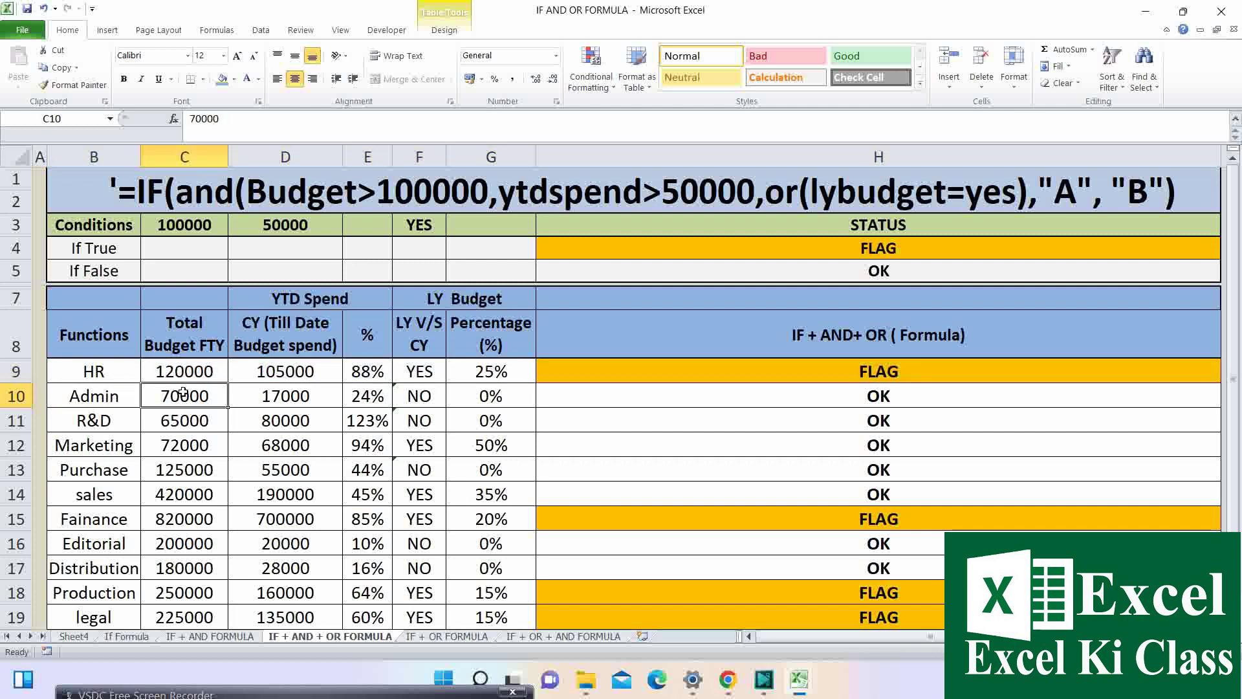
left_click(267, 391)
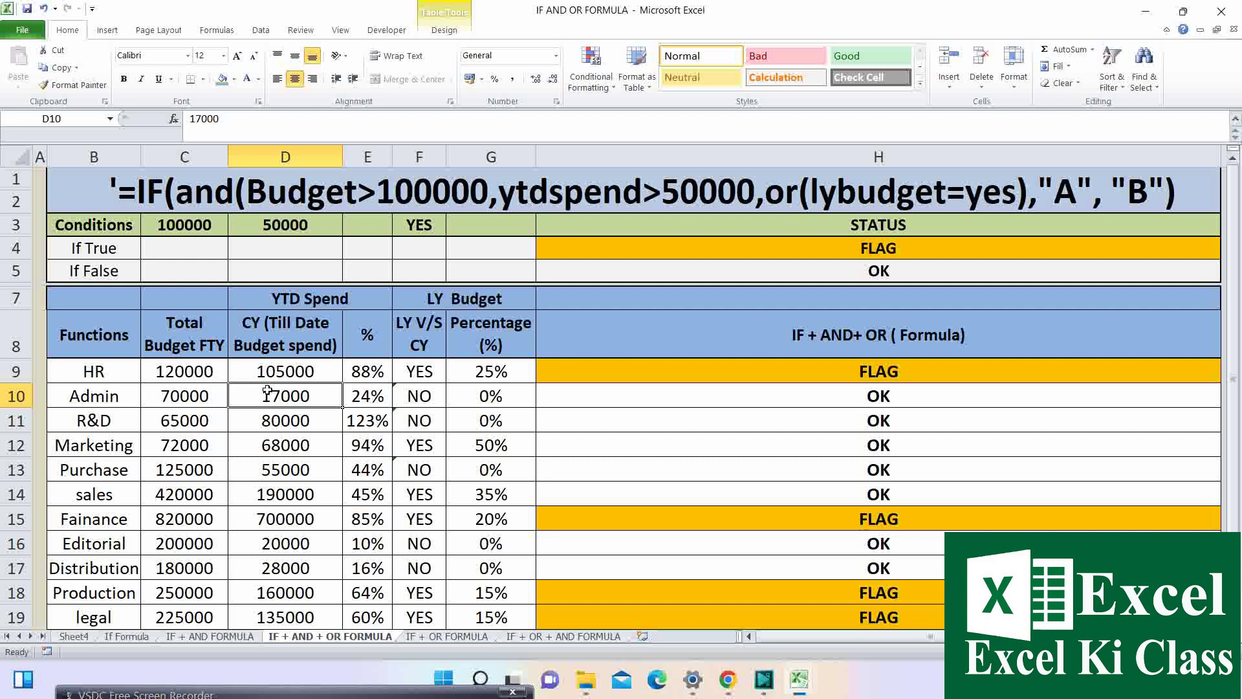
left_click(186, 478)
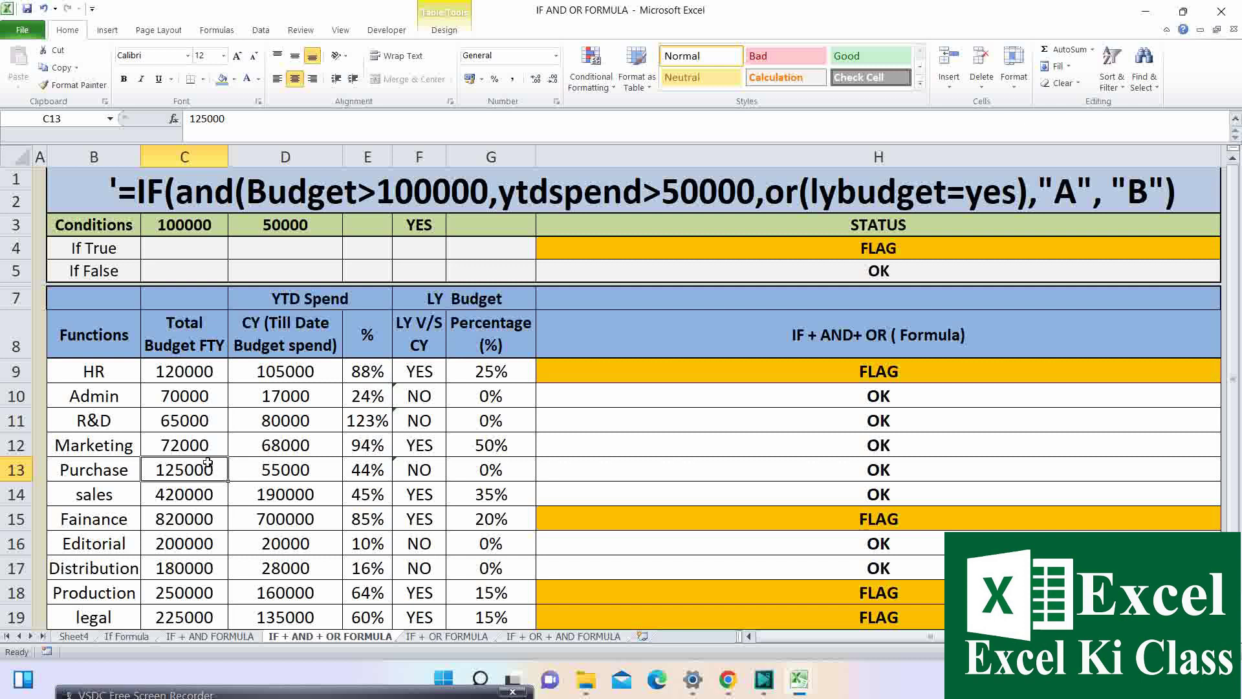
left_click(289, 472)
left_click(415, 472)
left_click_drag(111, 474, 678, 474)
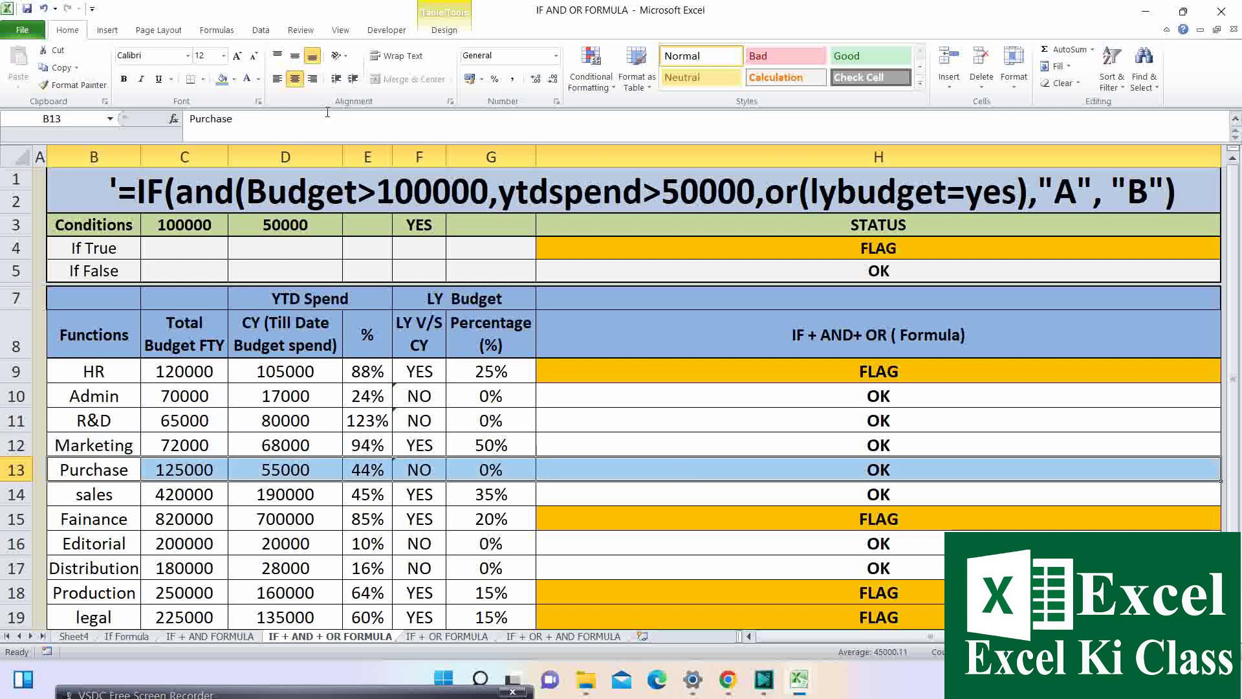
Fill the Purchase row blue and check its 125000 budget, 55000 spend, NO and OK formula.
left_click(223, 81)
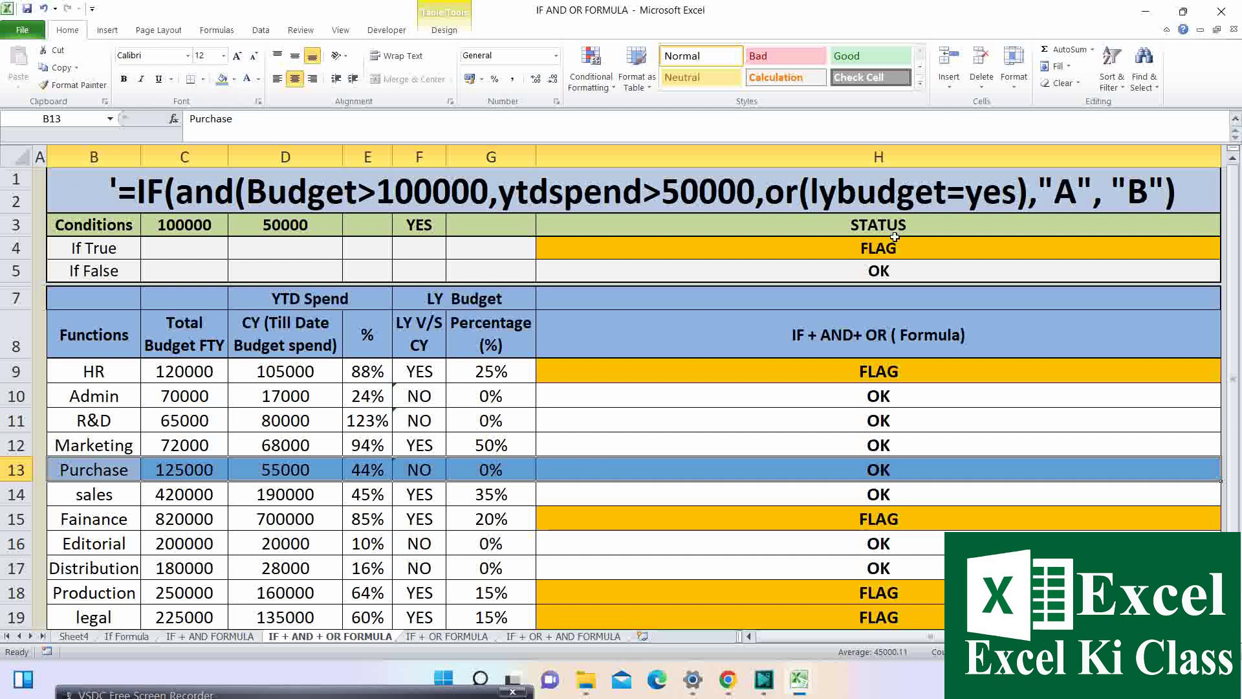
left_click(177, 470)
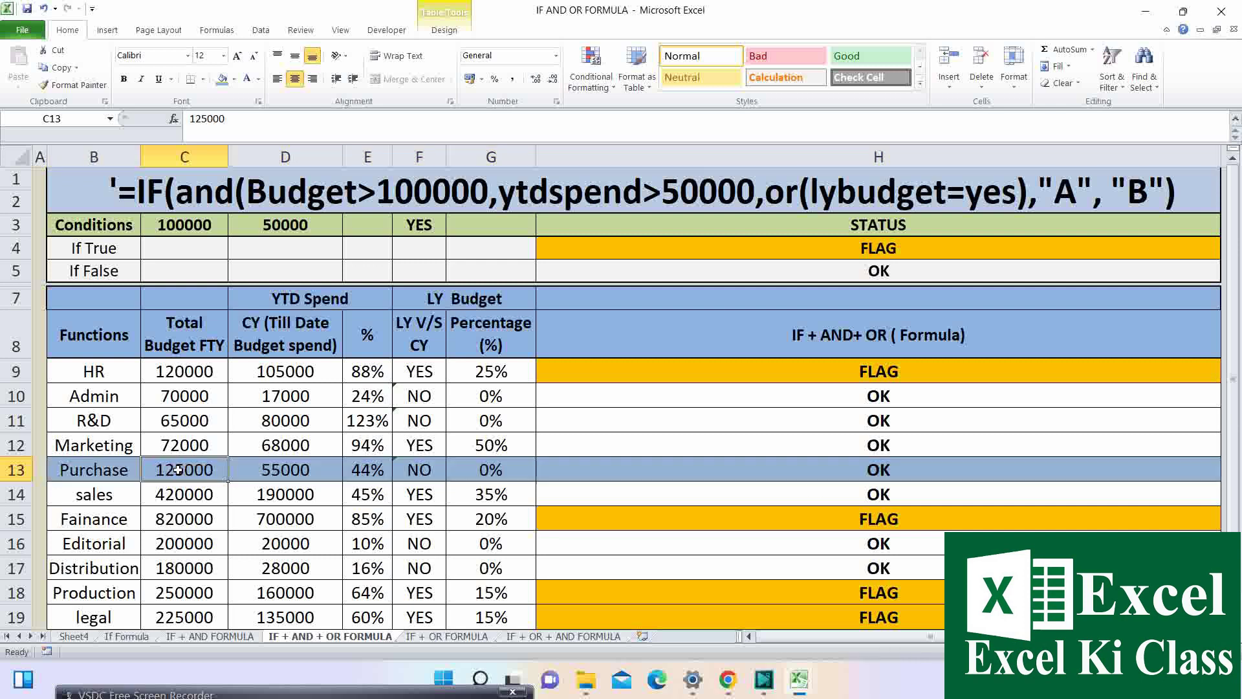
left_click(272, 465)
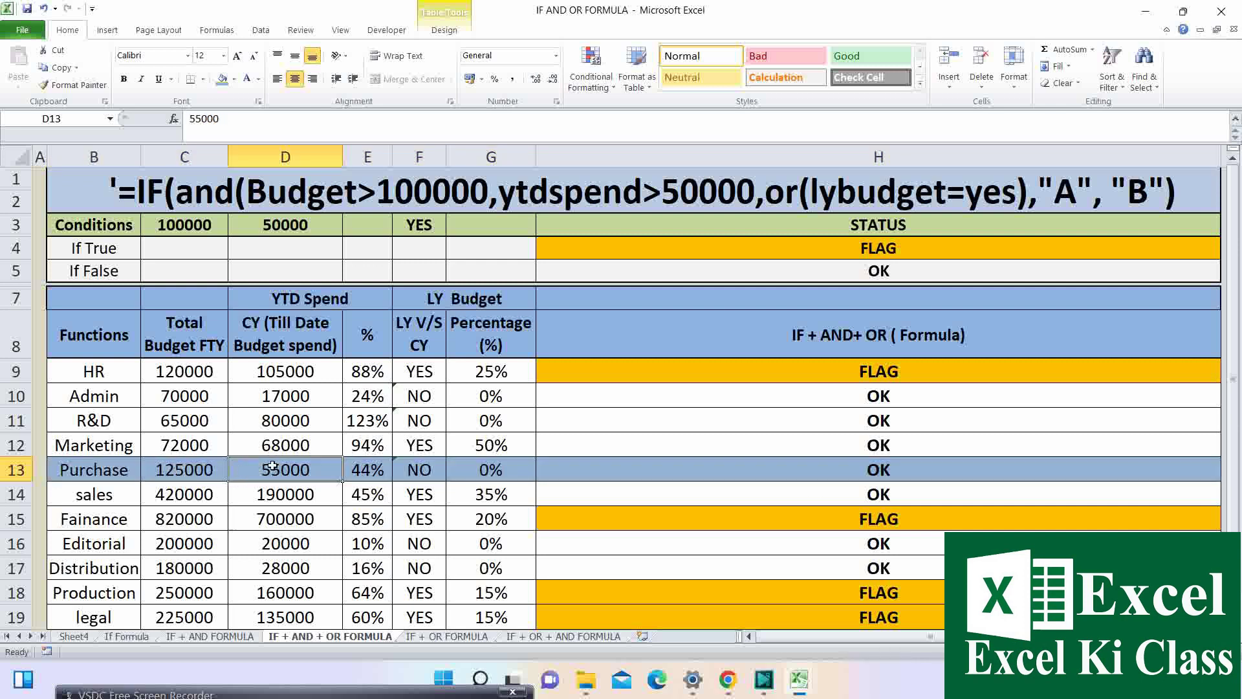
left_click(430, 468)
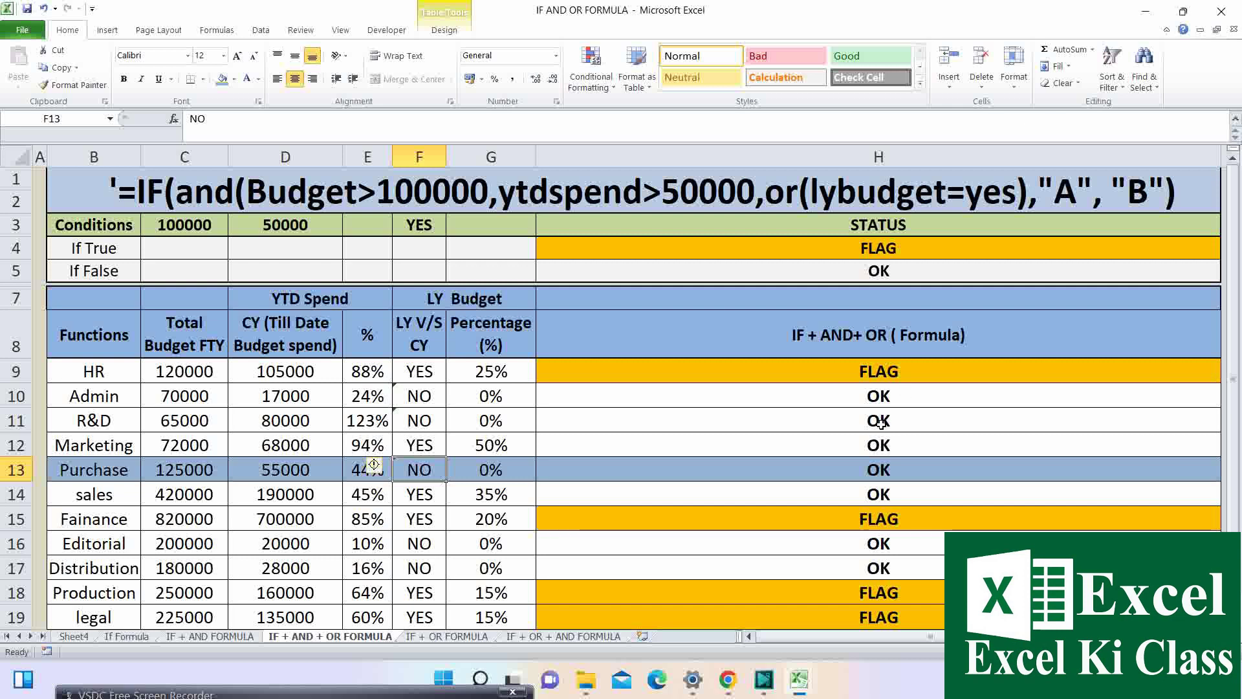
left_click(893, 477)
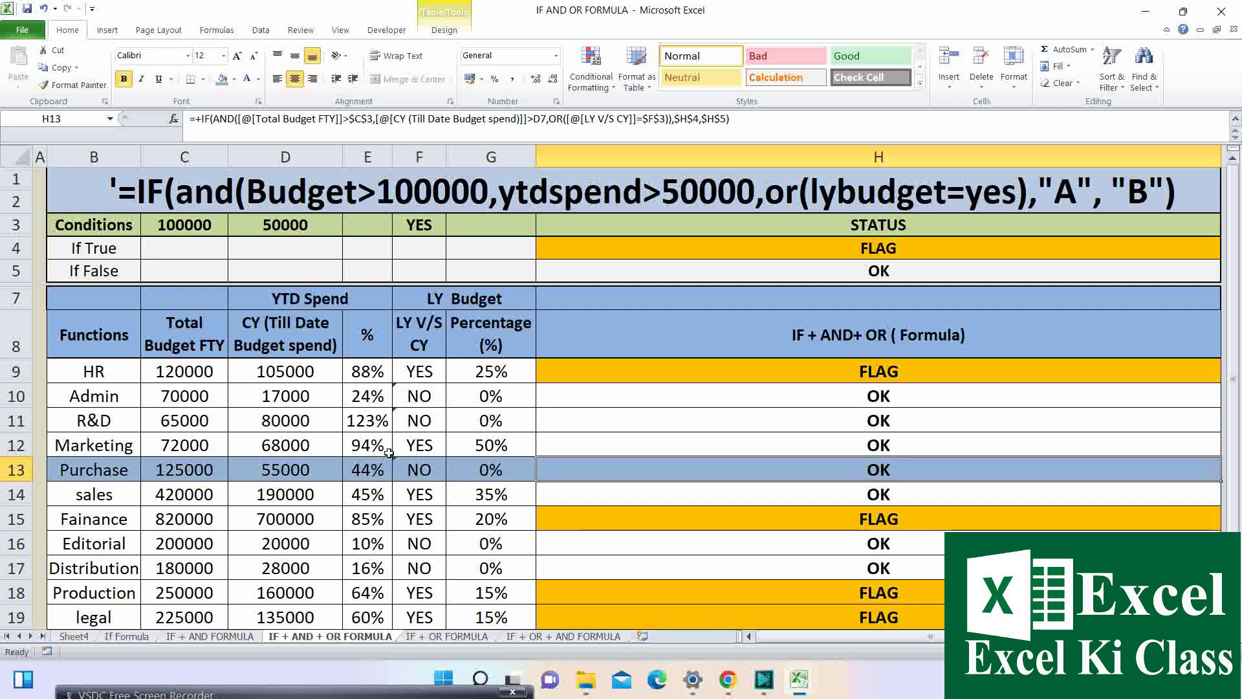